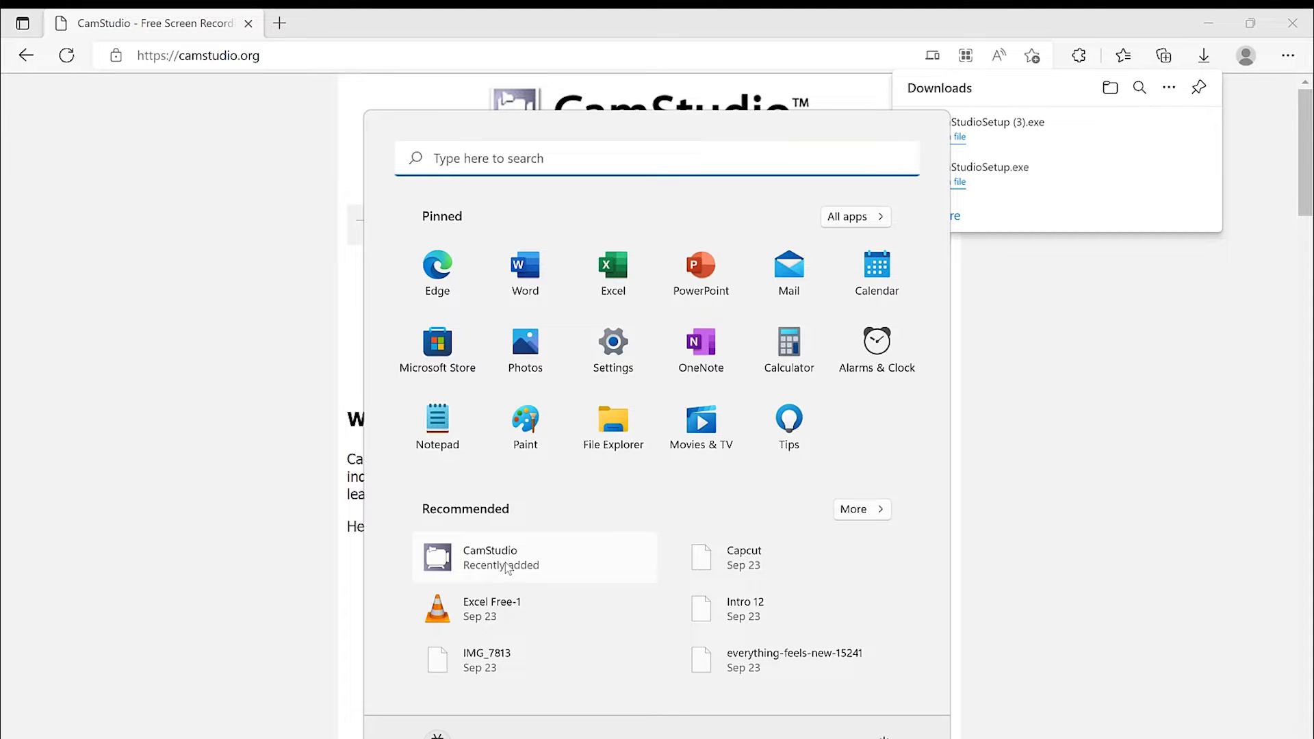
Step: Launch CamStudio and set the capture area to a fixed region 320 wide and 240 high
click(507, 566)
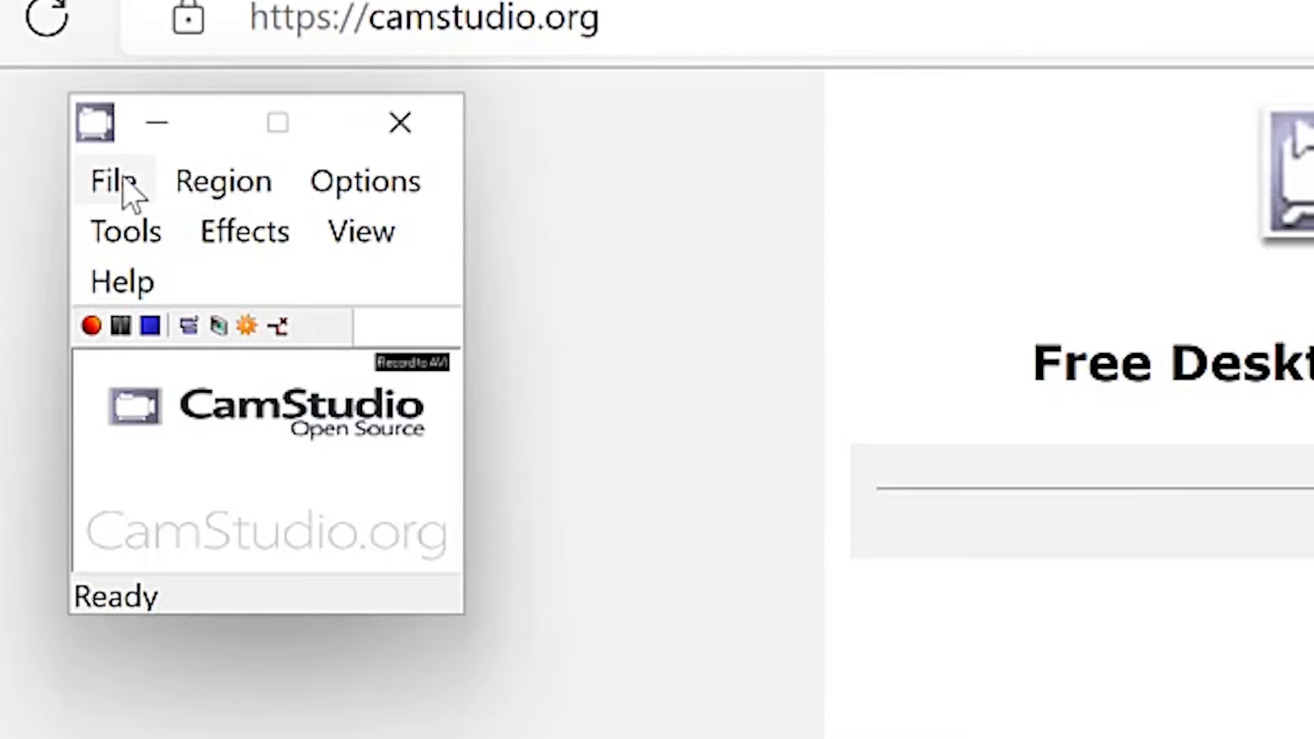
click(125, 183)
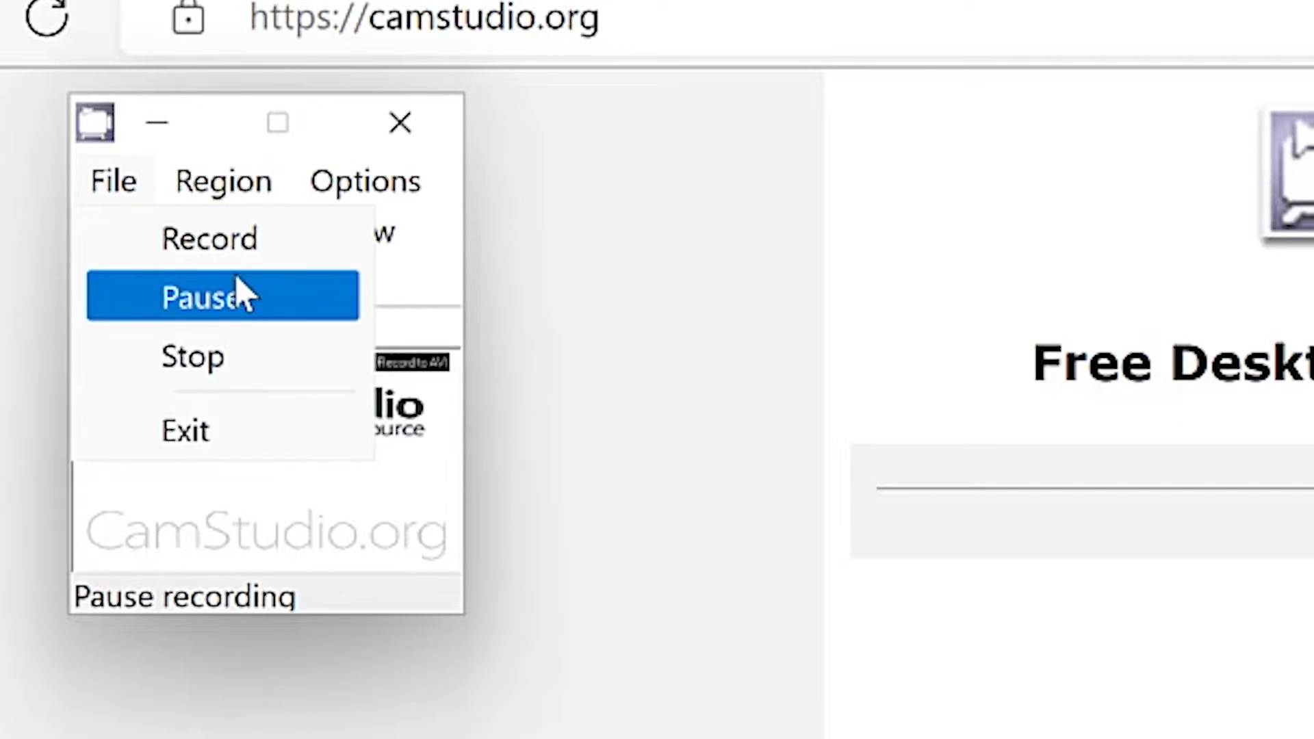
mouse_move(179, 183)
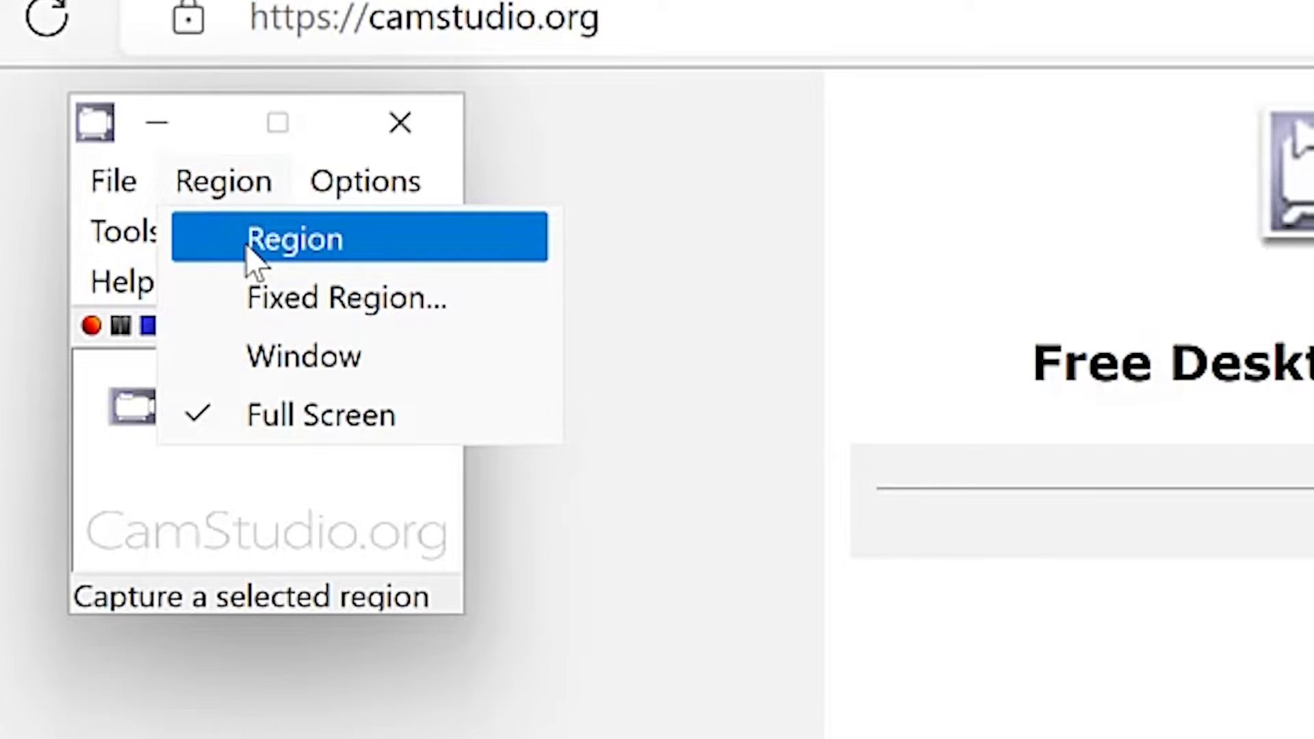
click(293, 309)
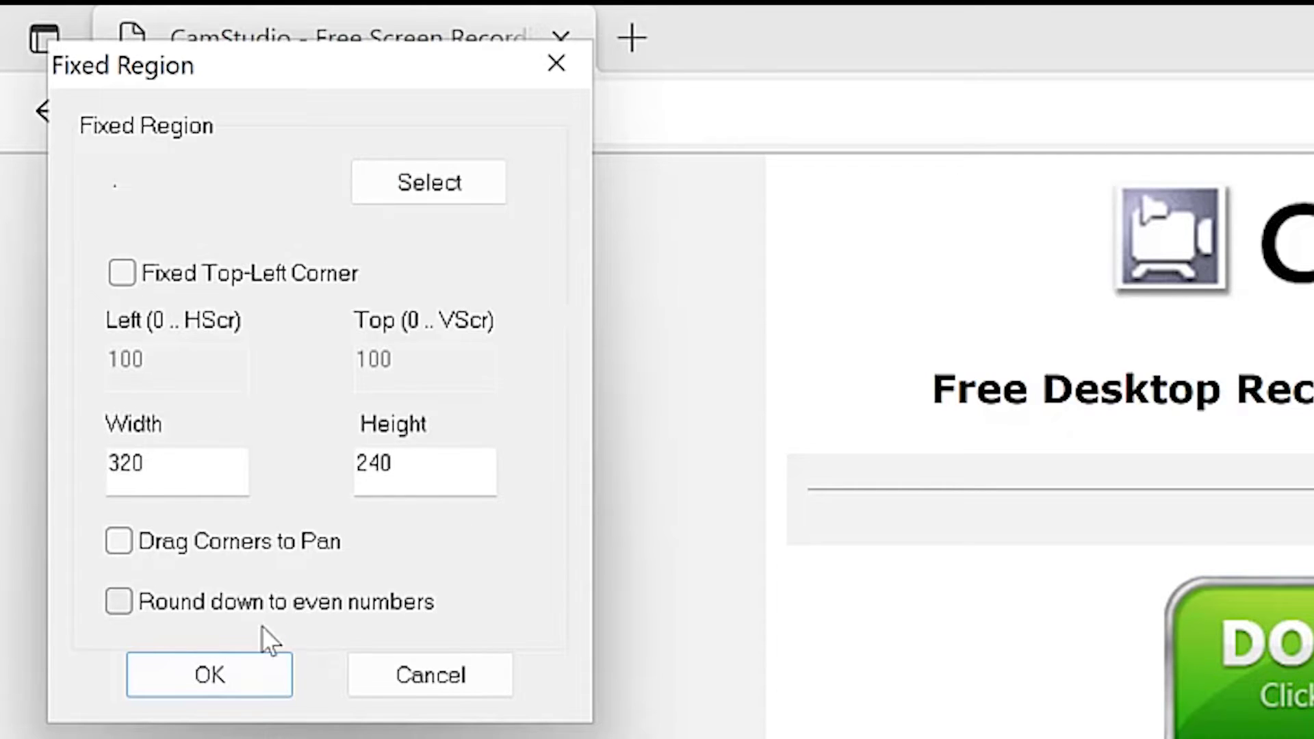
click(247, 674)
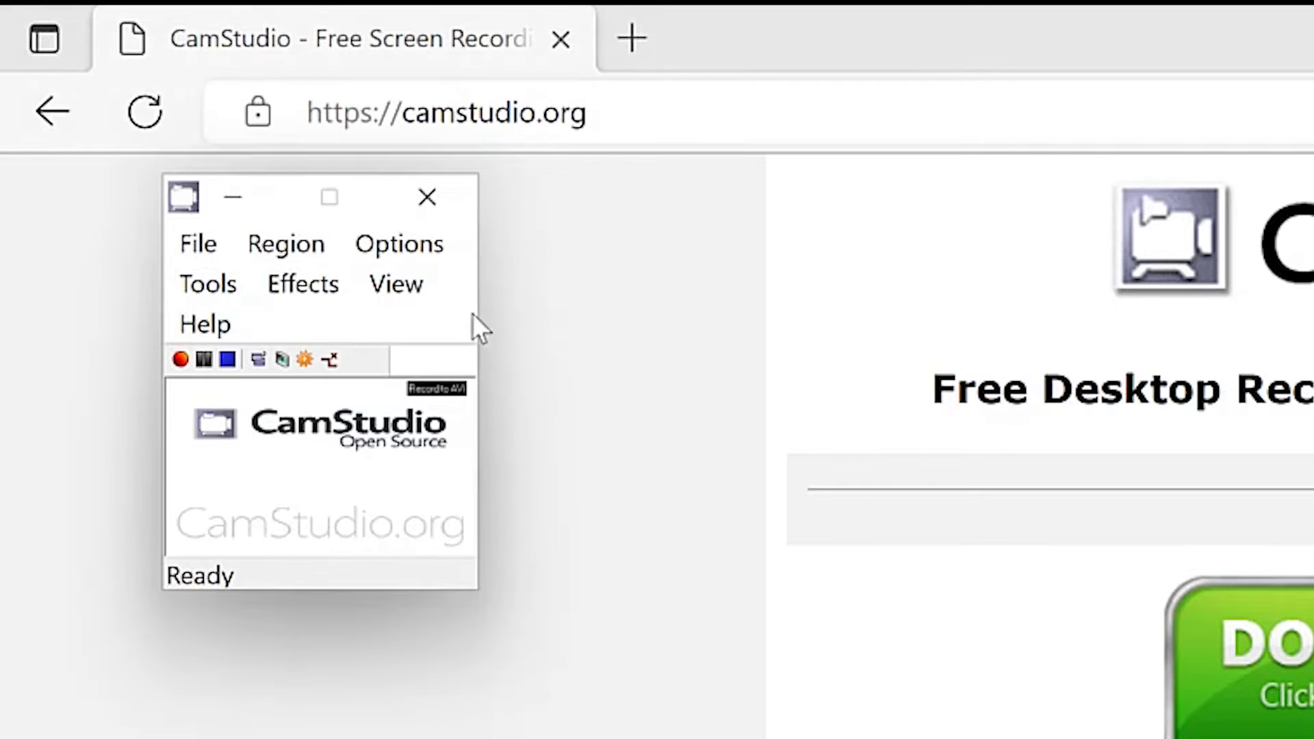
Step: Switch the capture area to Full Screen and check the region choices
click(271, 257)
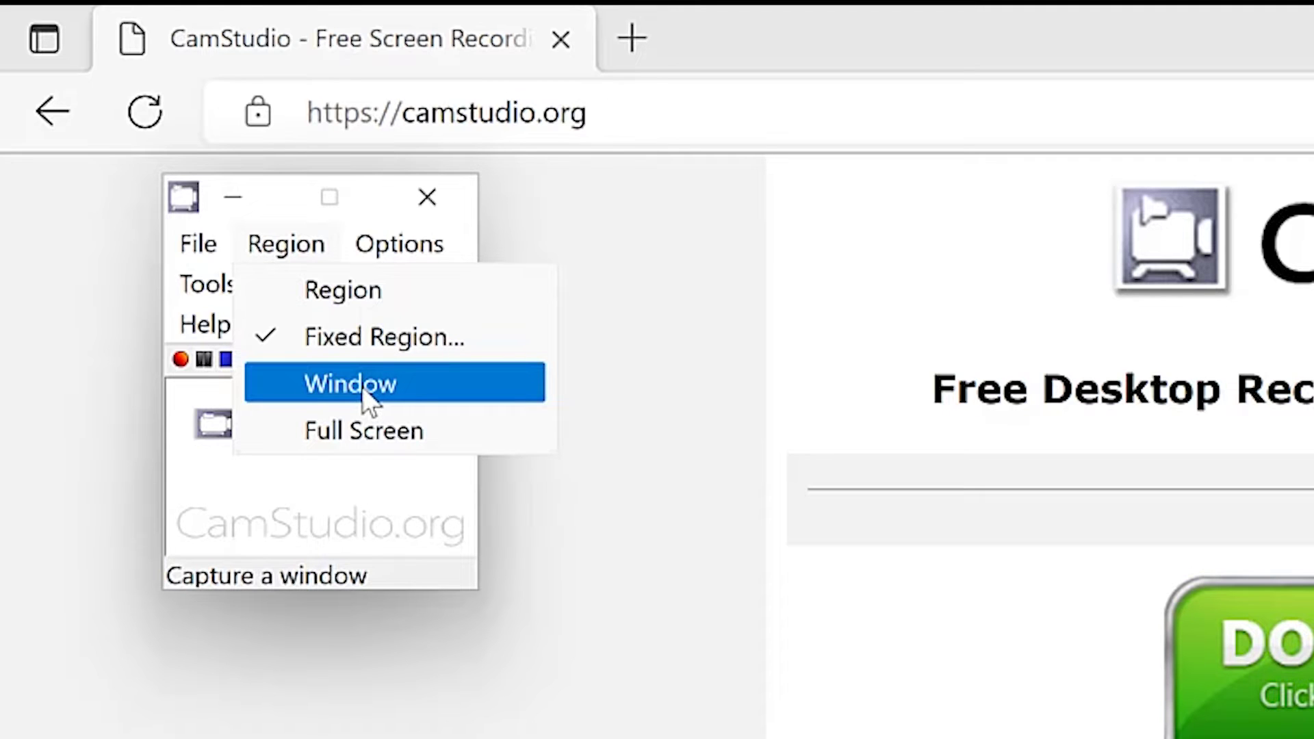
click(383, 429)
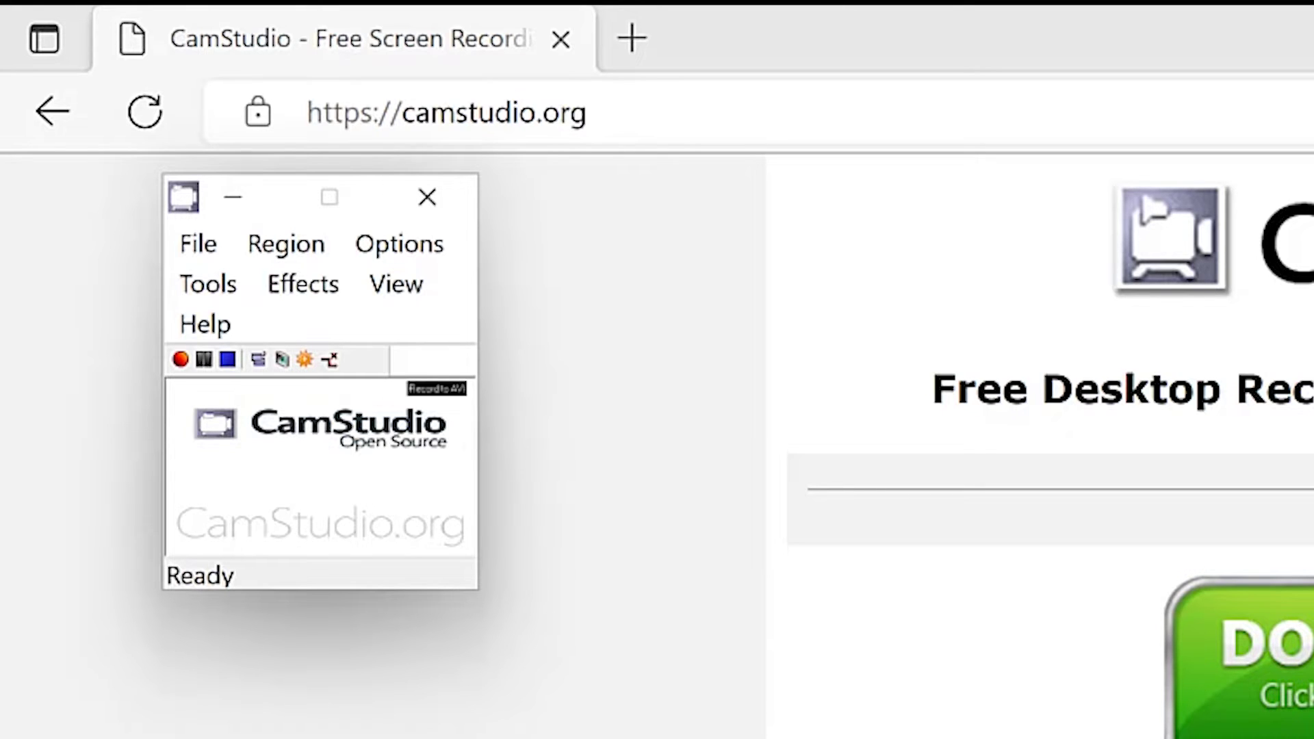
click(285, 255)
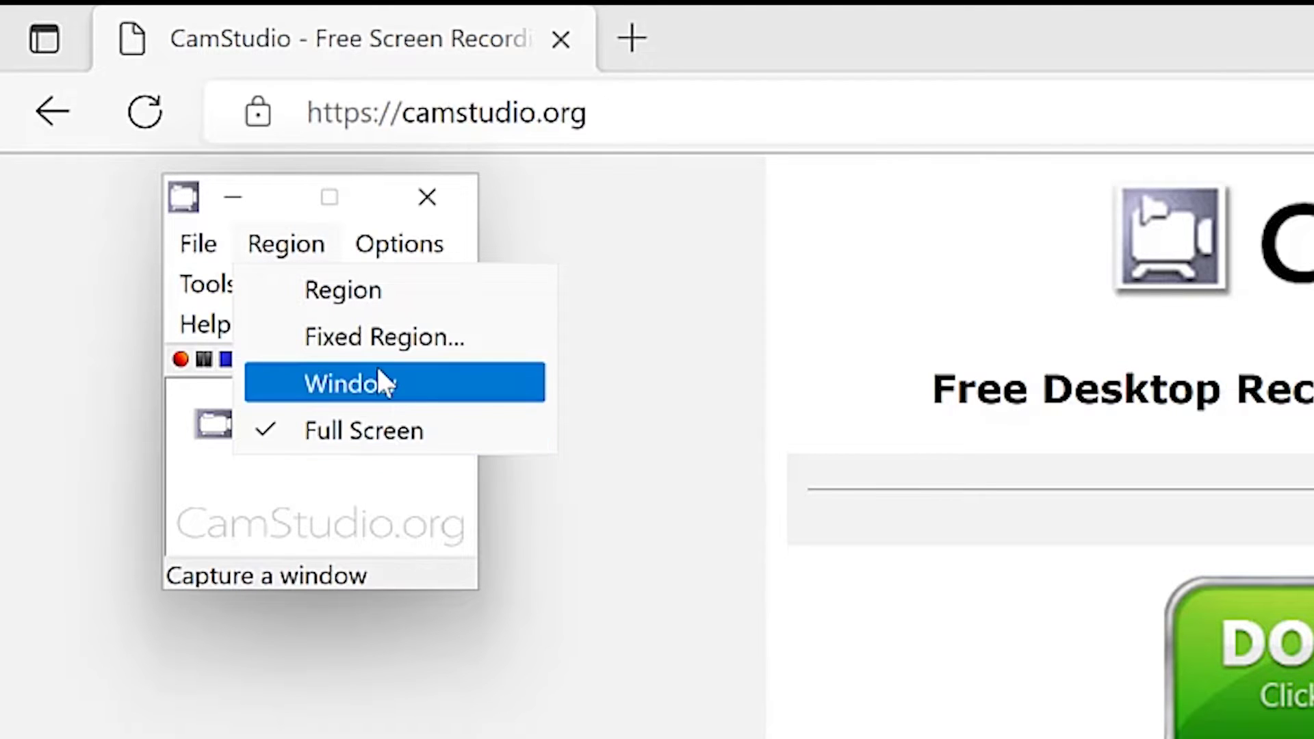
Step: Set the video compressor to TechSmith Screen Capture Codec at quality 95 and accept the codec's compression configuration
click(399, 244)
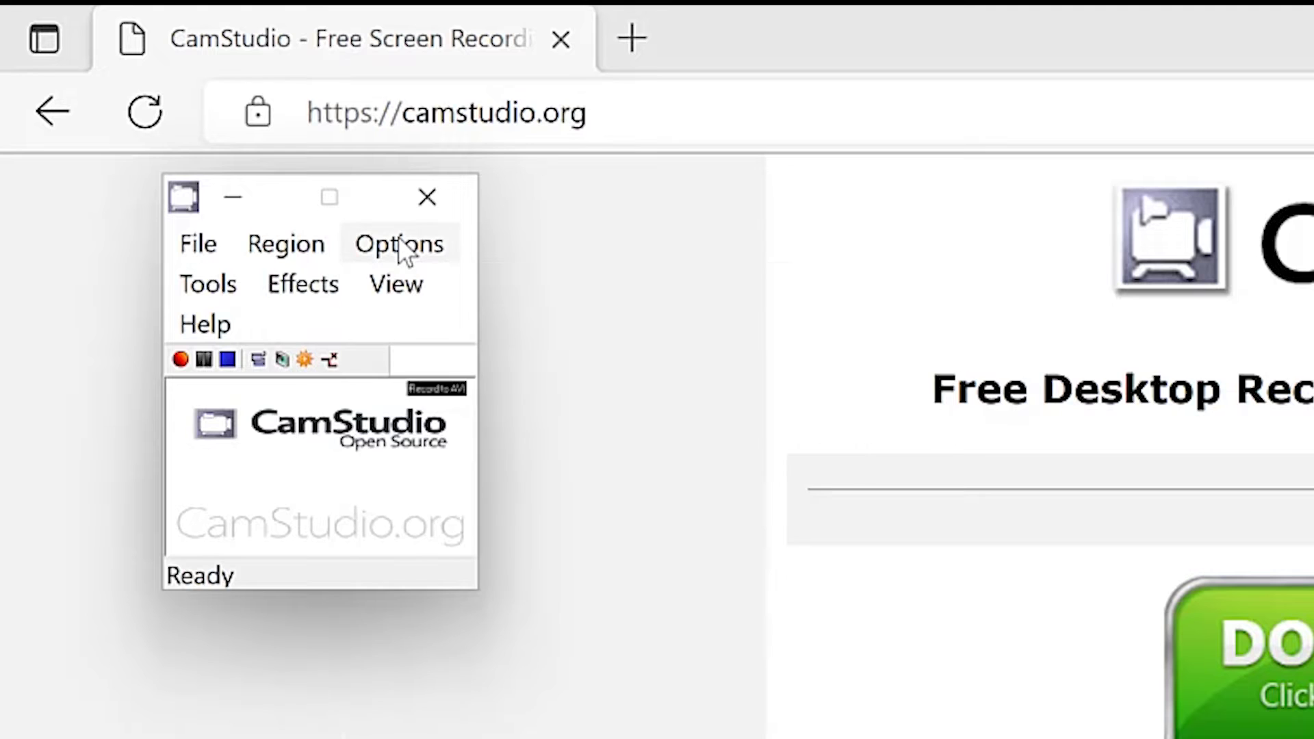
click(399, 241)
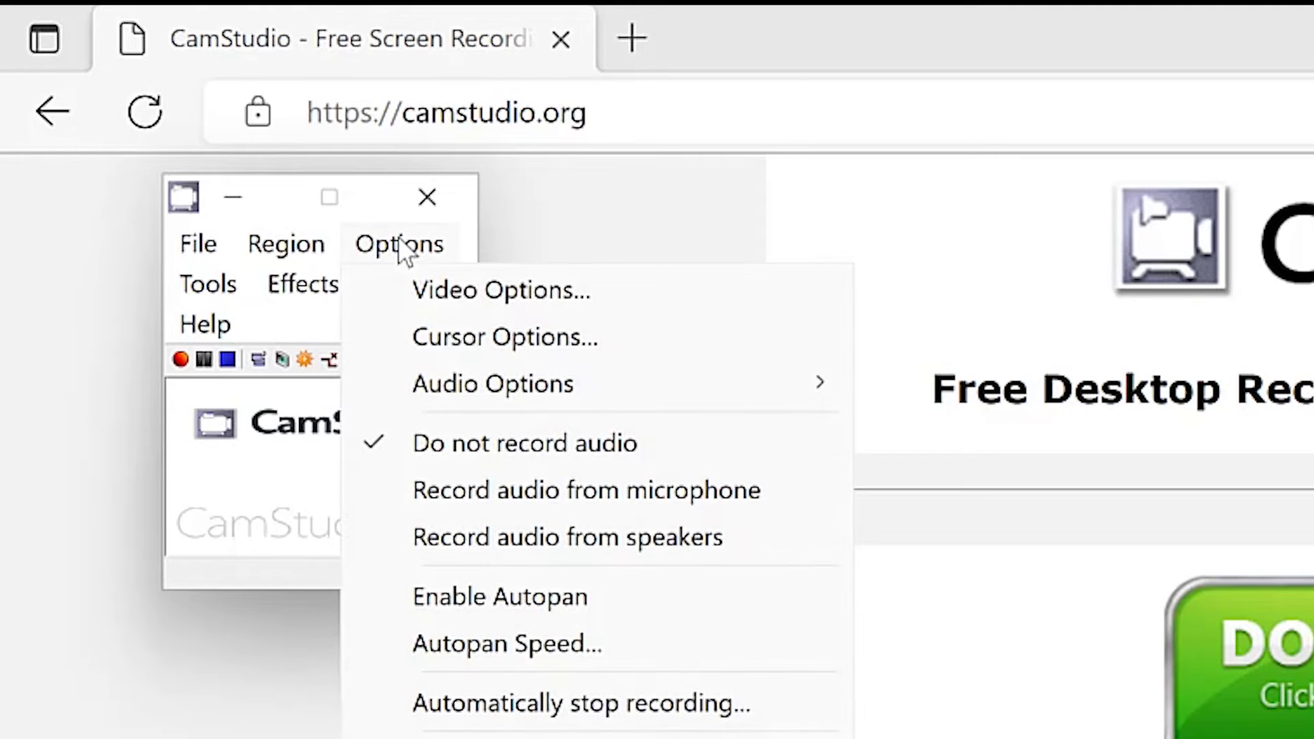
click(471, 303)
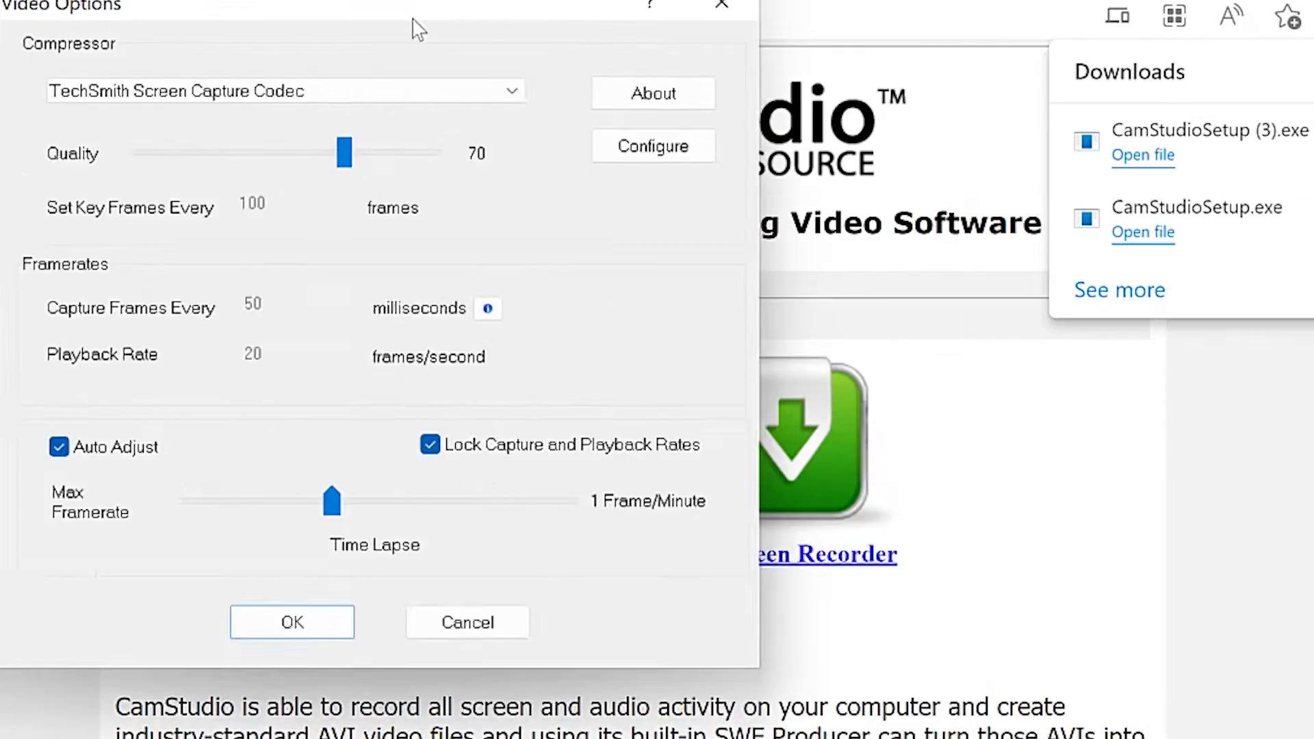
drag(414, 20, 601, 73)
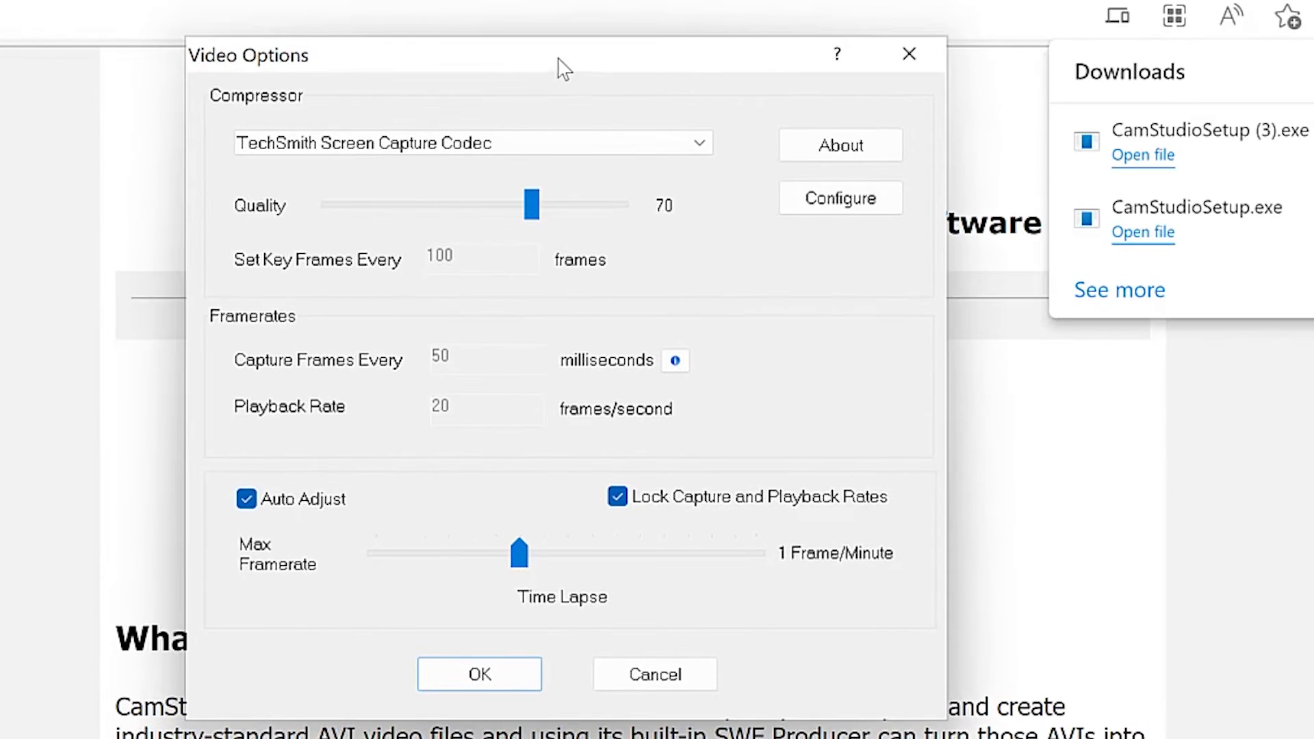
click(510, 145)
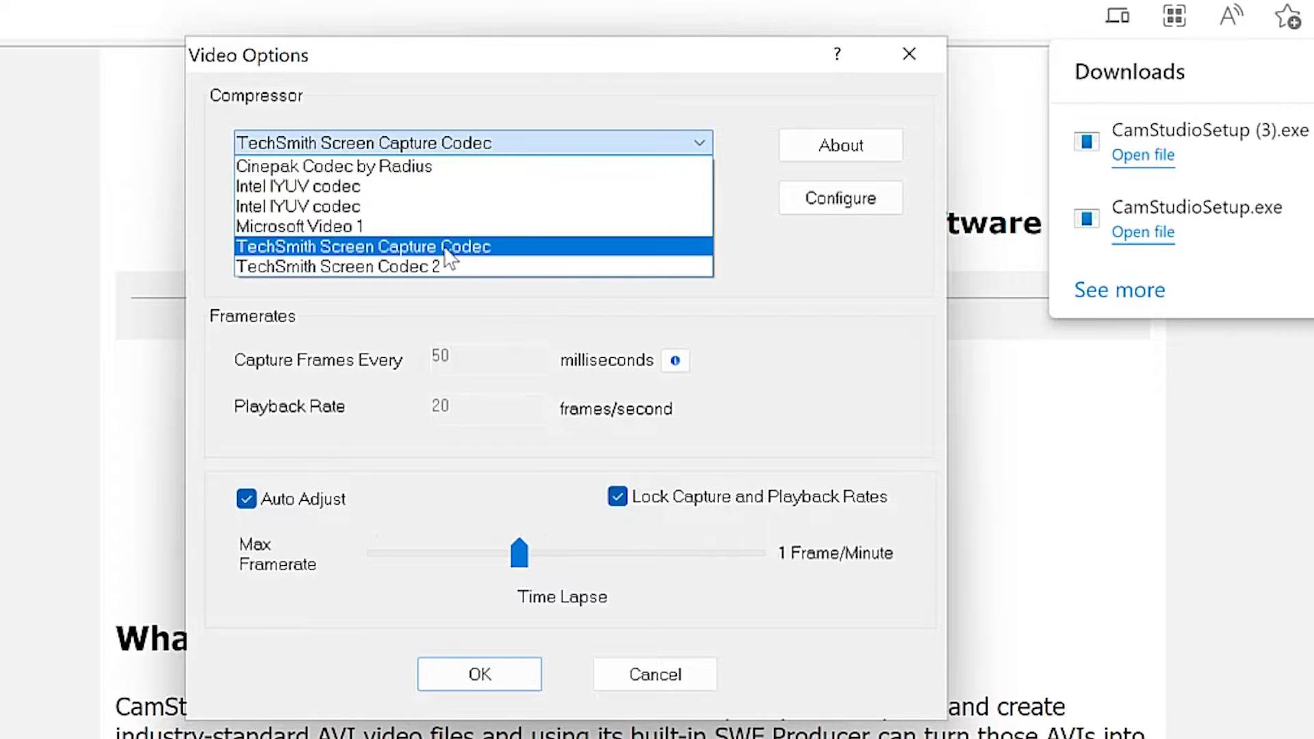
click(484, 250)
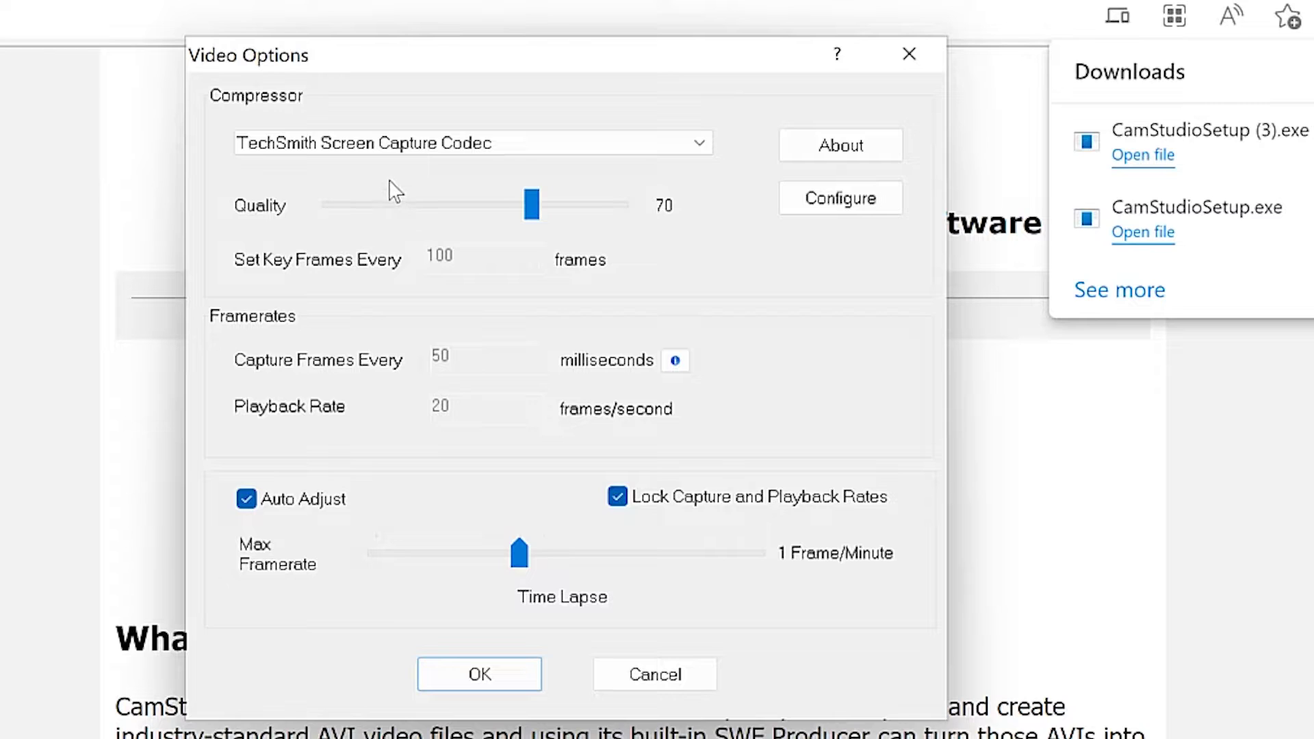
drag(531, 205, 605, 213)
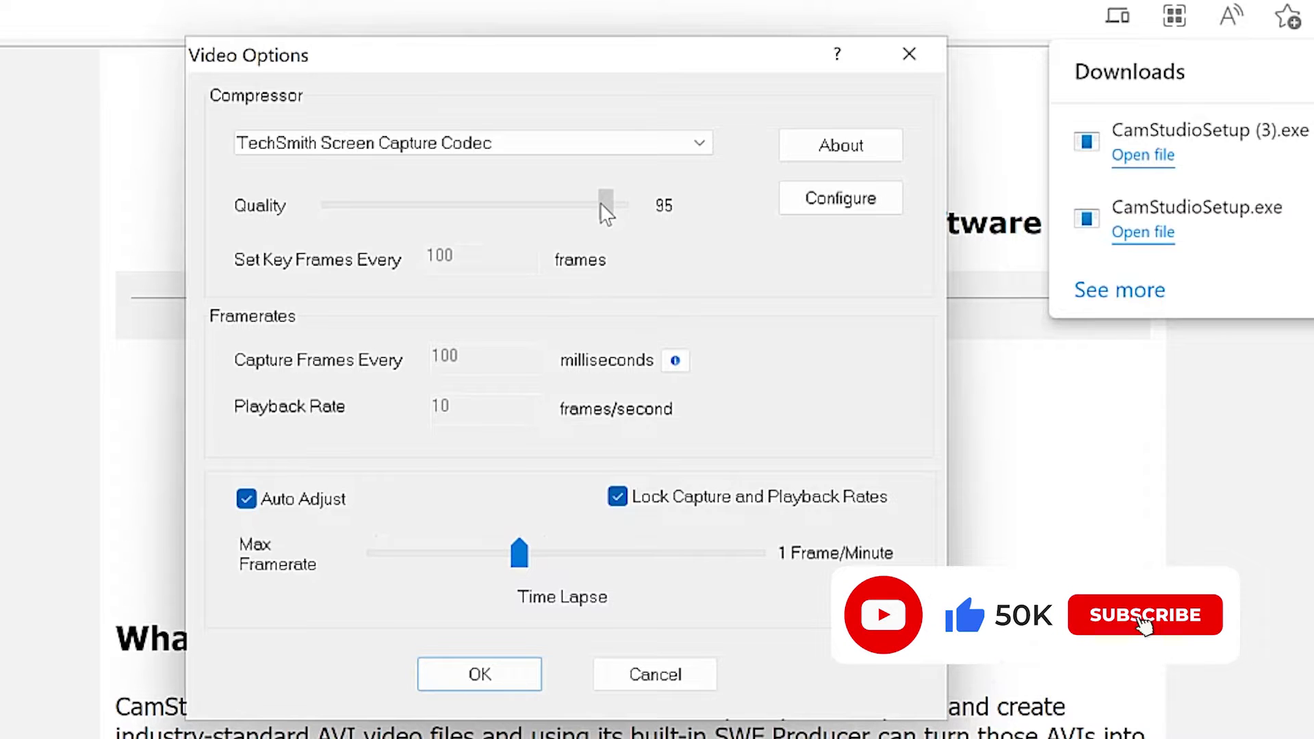
click(845, 205)
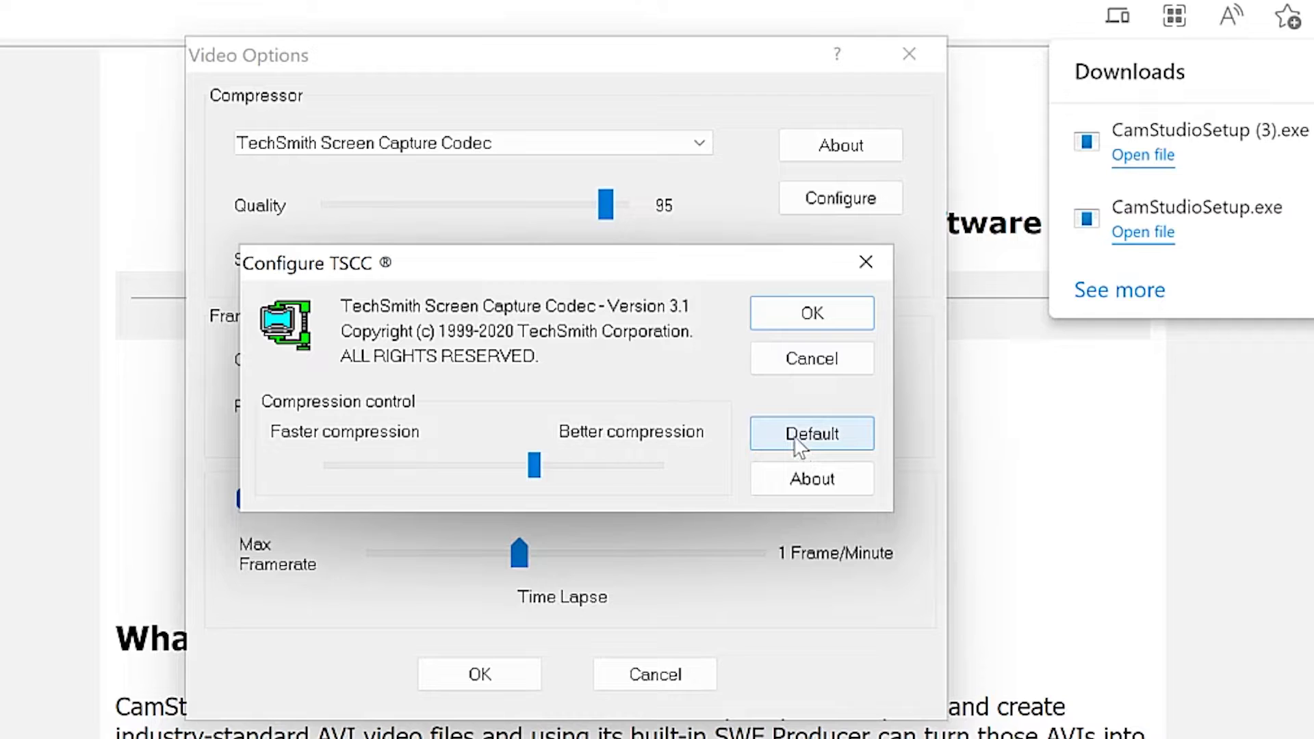
click(840, 314)
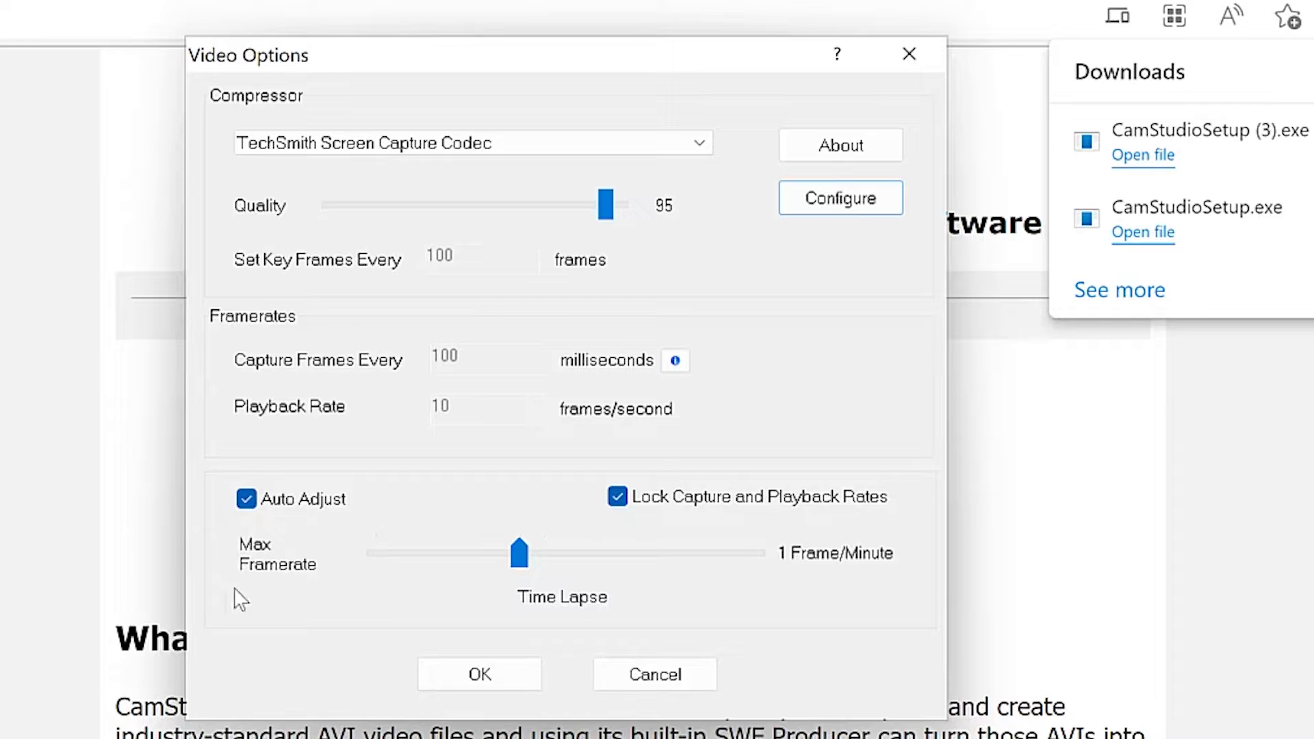
Step: Raise the maximum framerate to about 50 frames/second and apply the video options
drag(520, 553, 604, 574)
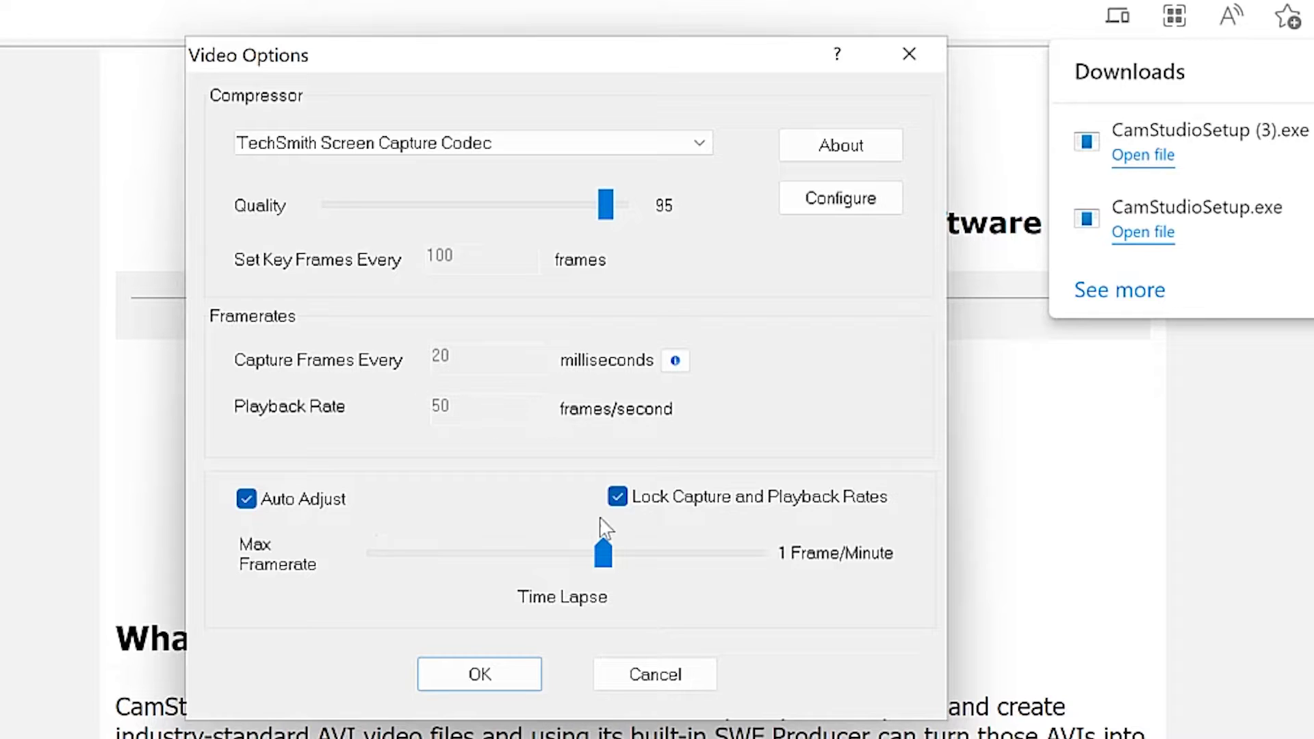
click(625, 565)
click(630, 556)
drag(630, 563, 595, 545)
click(472, 674)
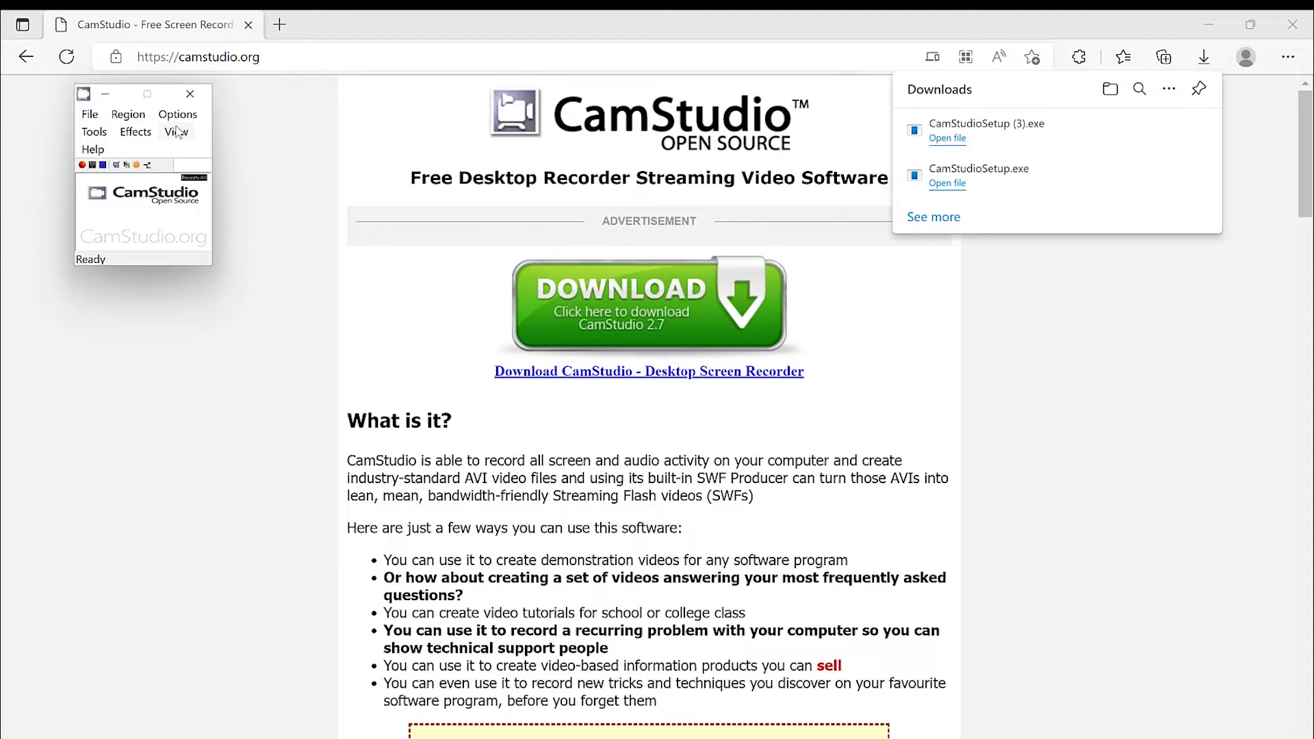
Step: Turn on cursor highlighting in the cursor options
click(178, 114)
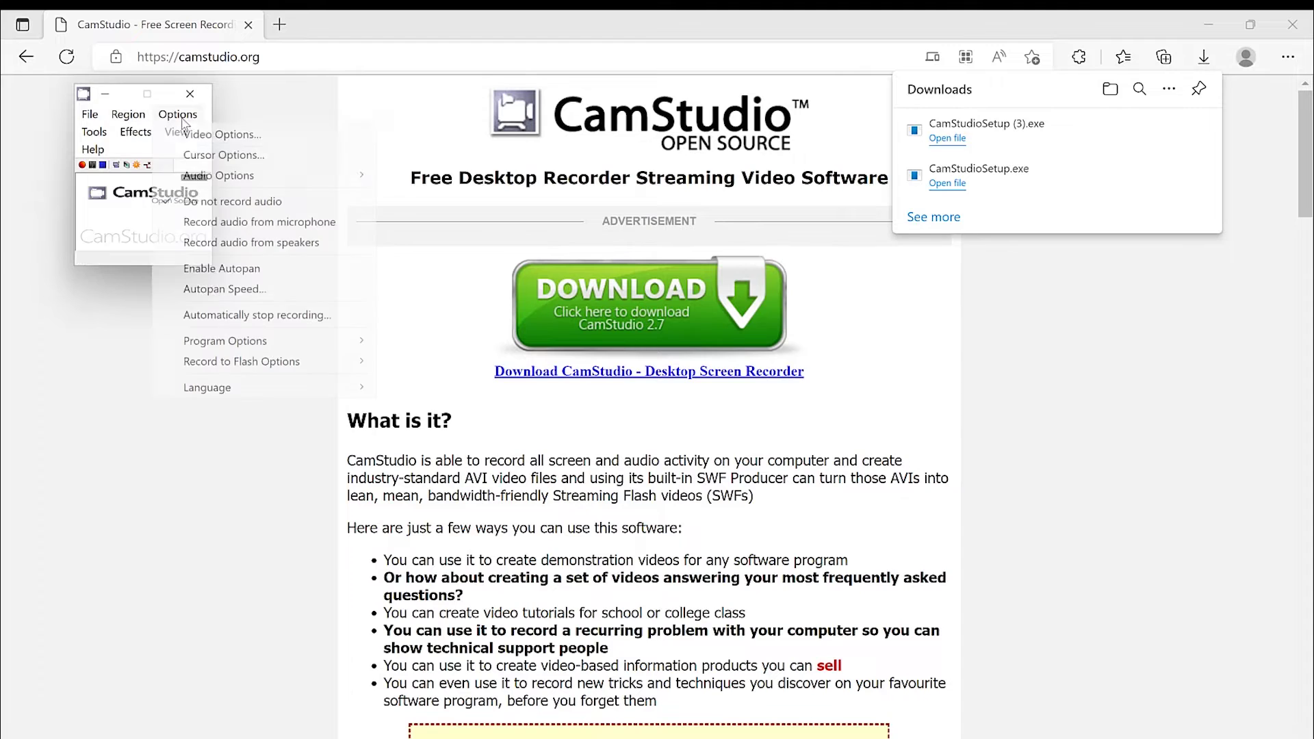
click(264, 157)
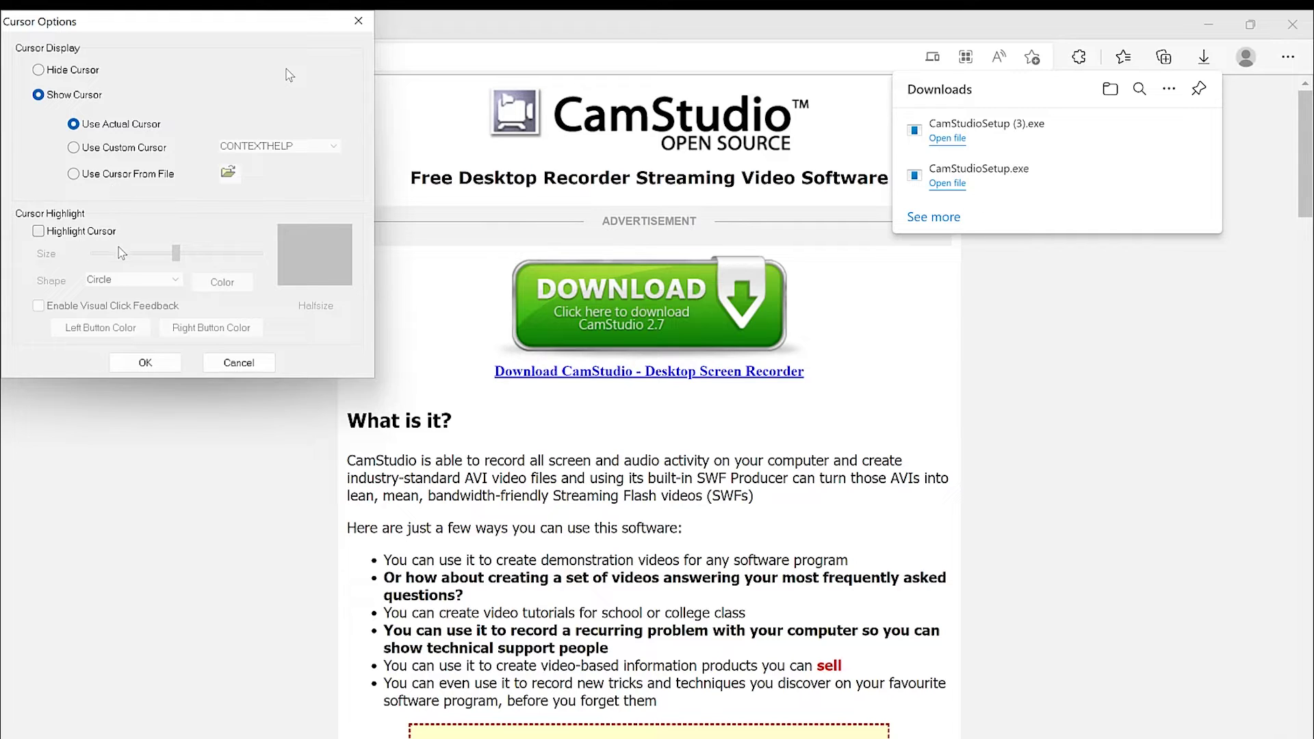
click(39, 232)
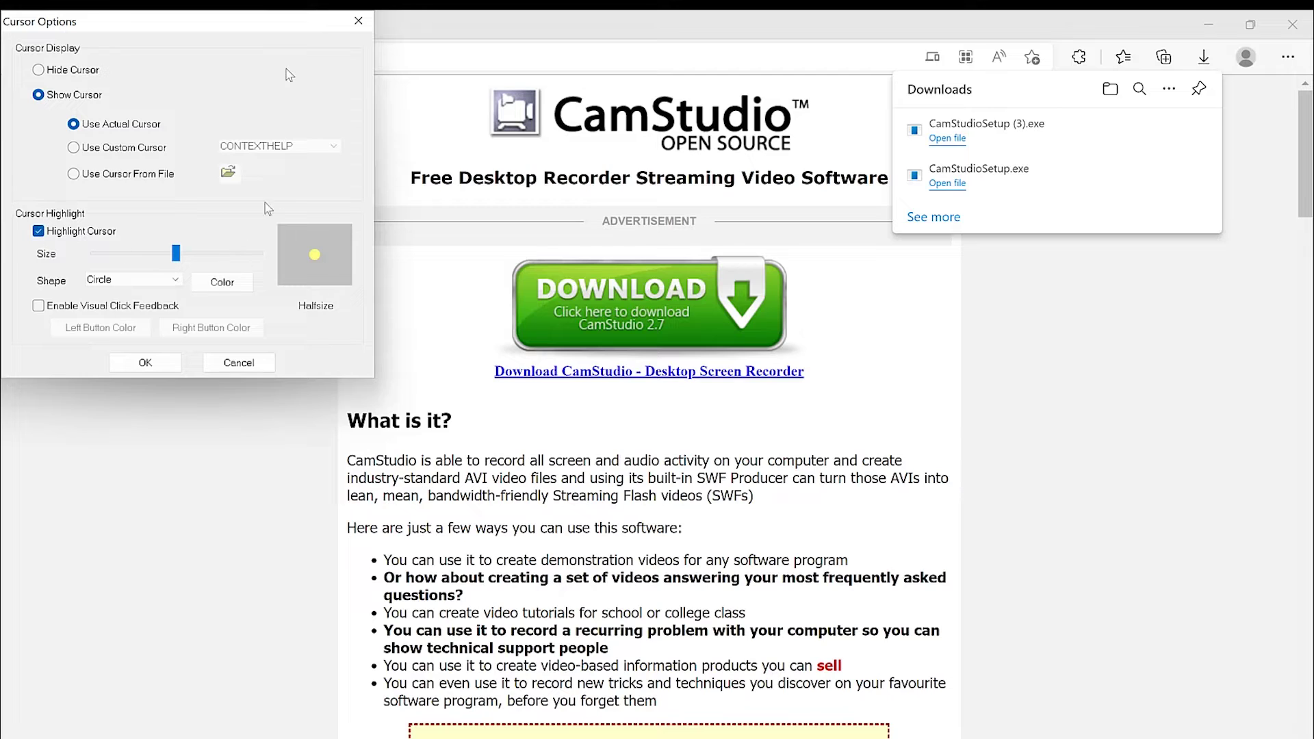
click(108, 281)
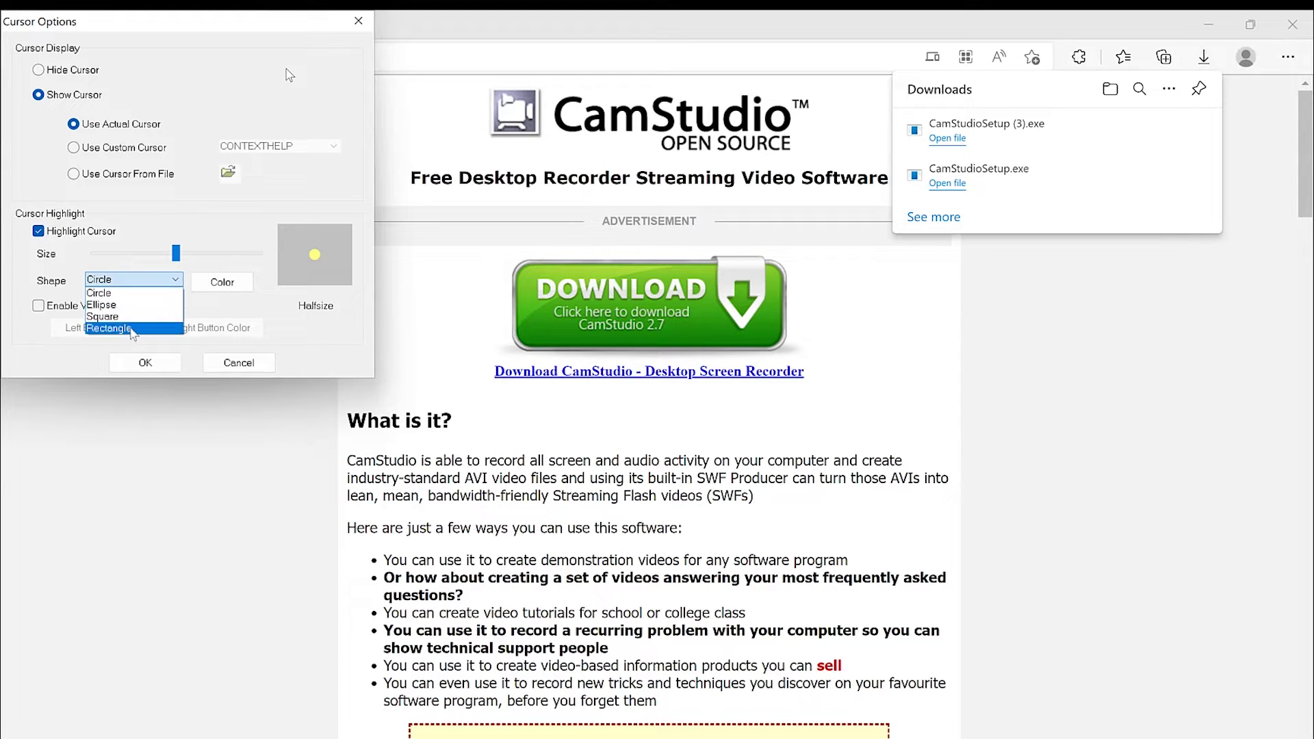
click(228, 288)
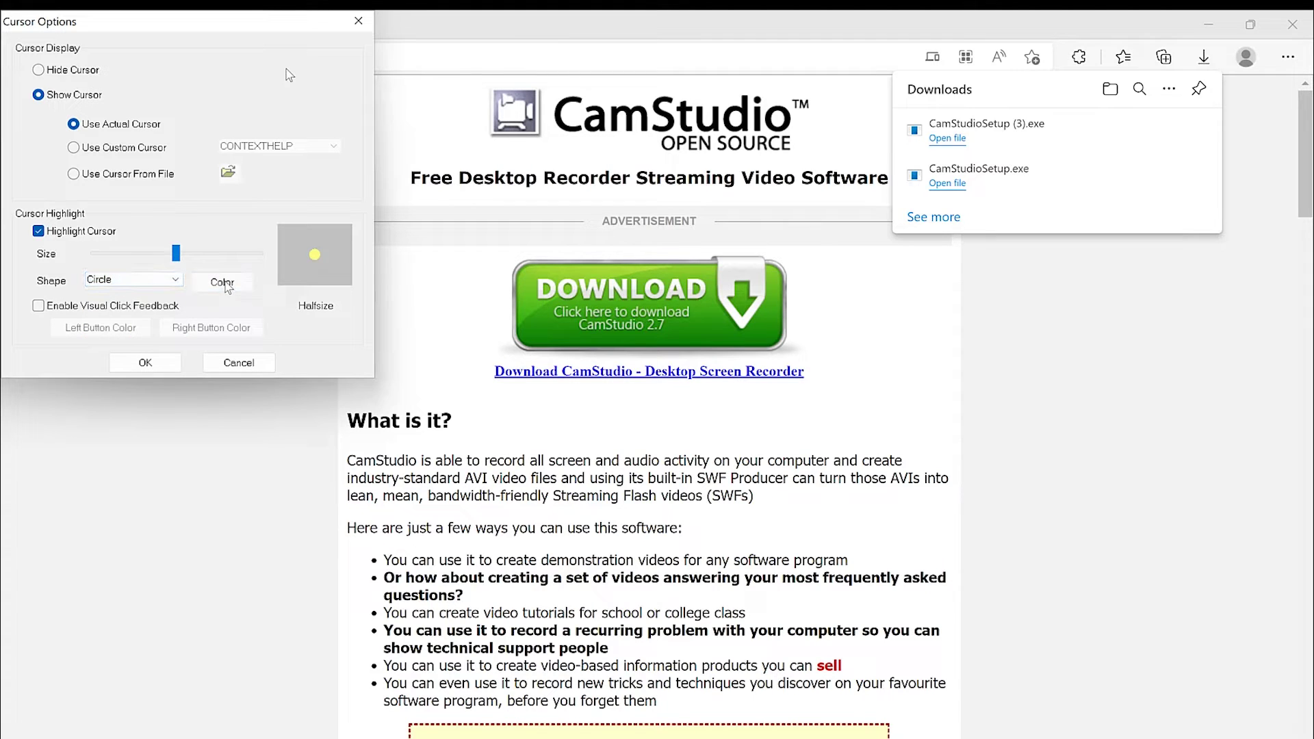
click(228, 287)
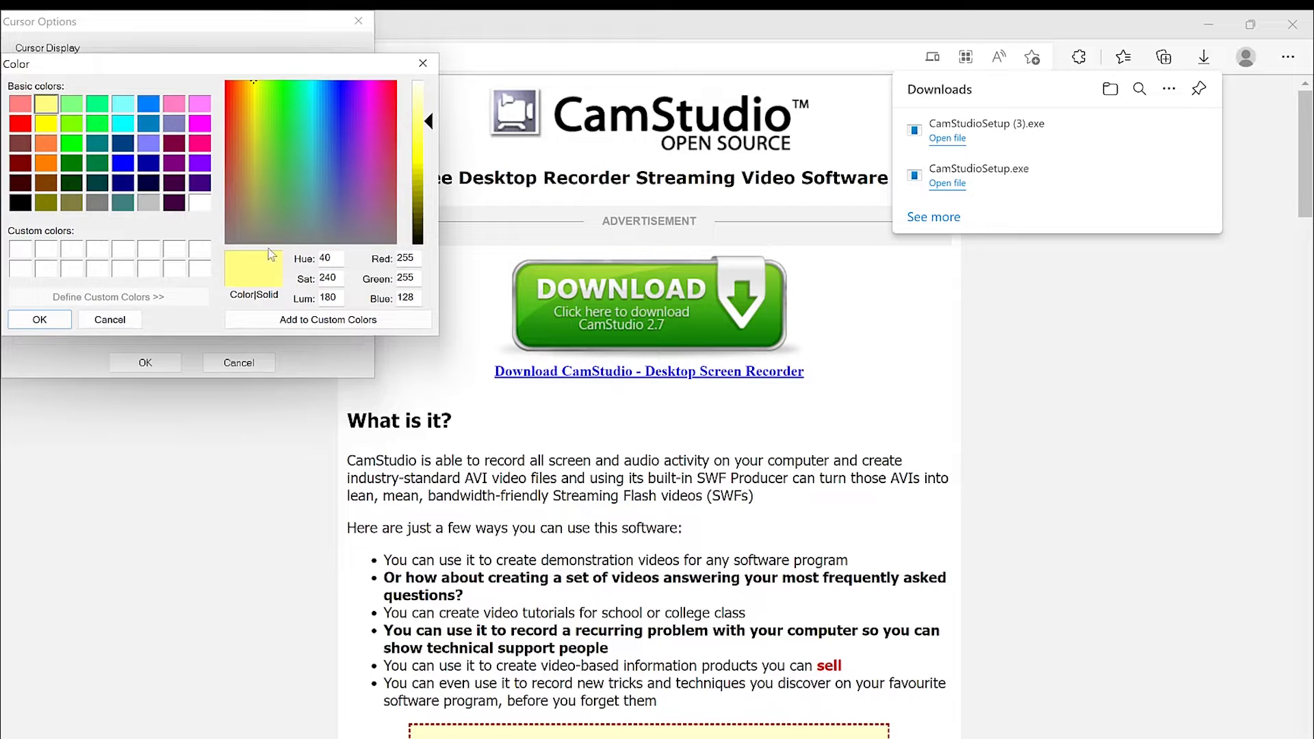
click(423, 63)
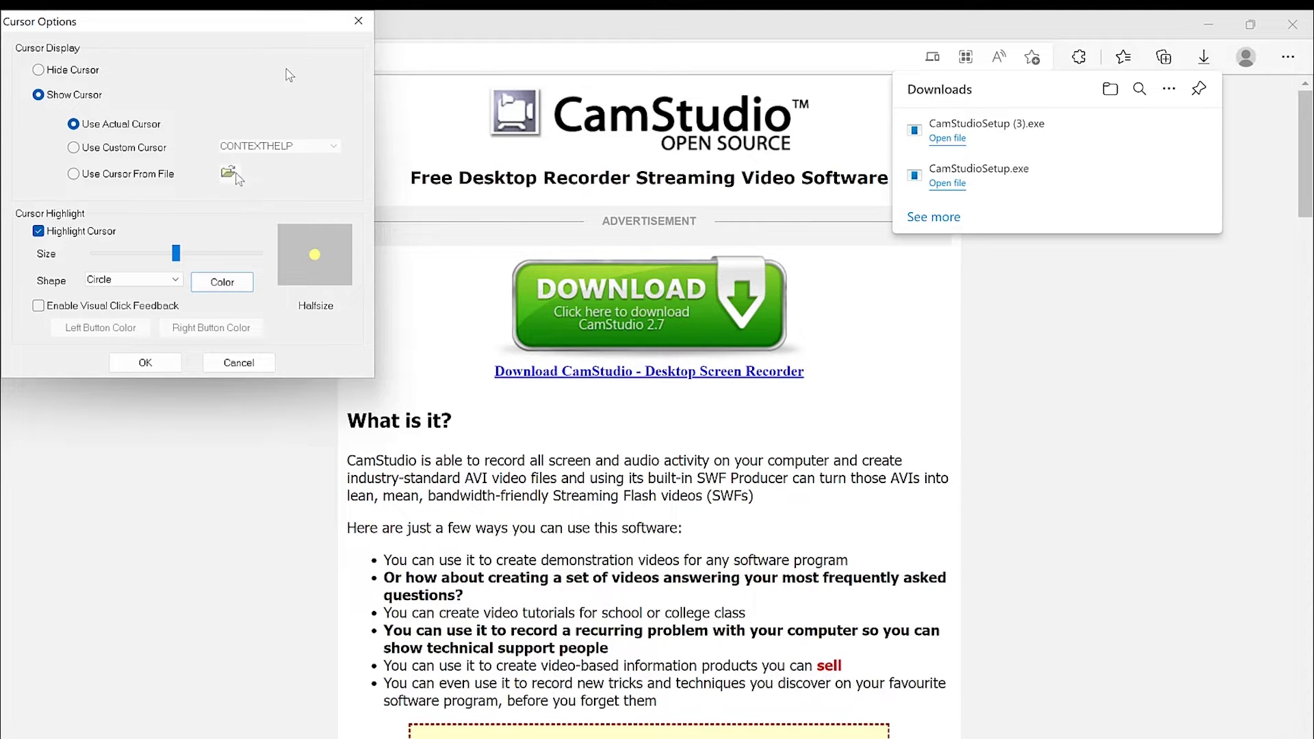
Step: Set the cursor highlight to its maximum size, enable visual click feedback, and apply the cursor options
drag(176, 253, 277, 255)
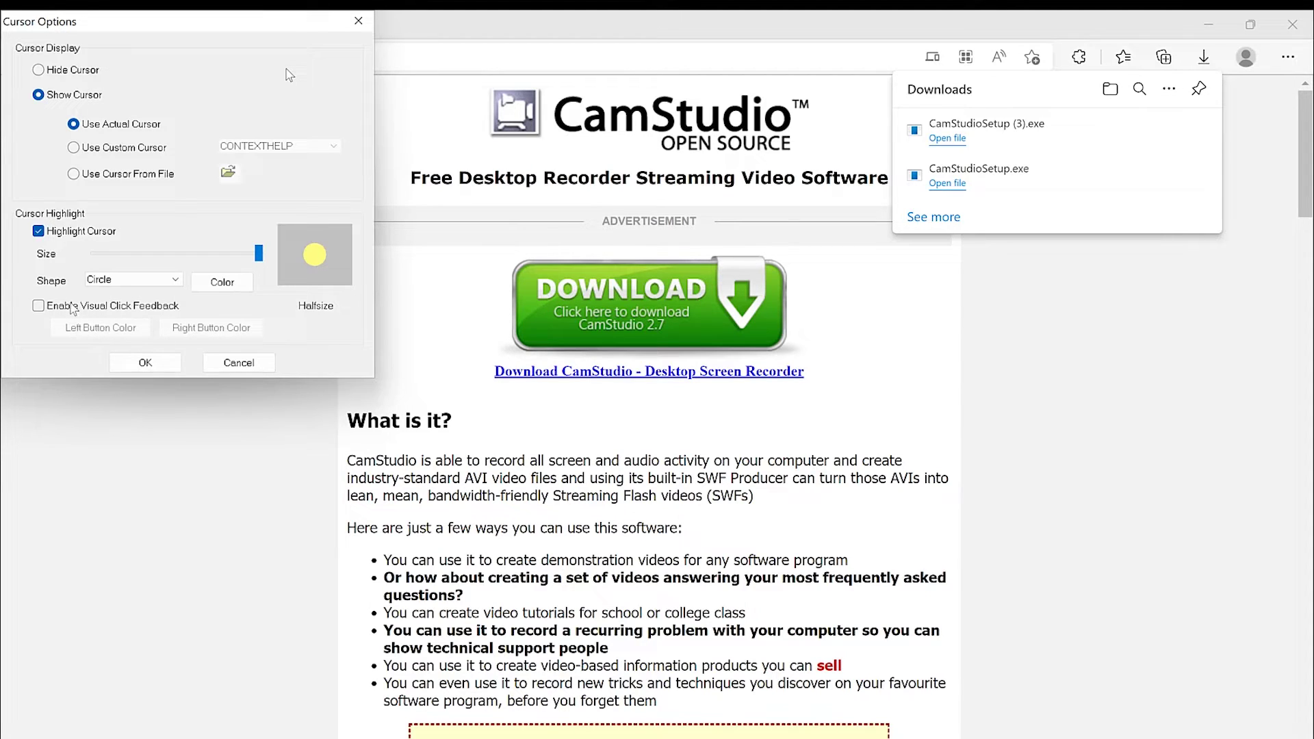
click(38, 306)
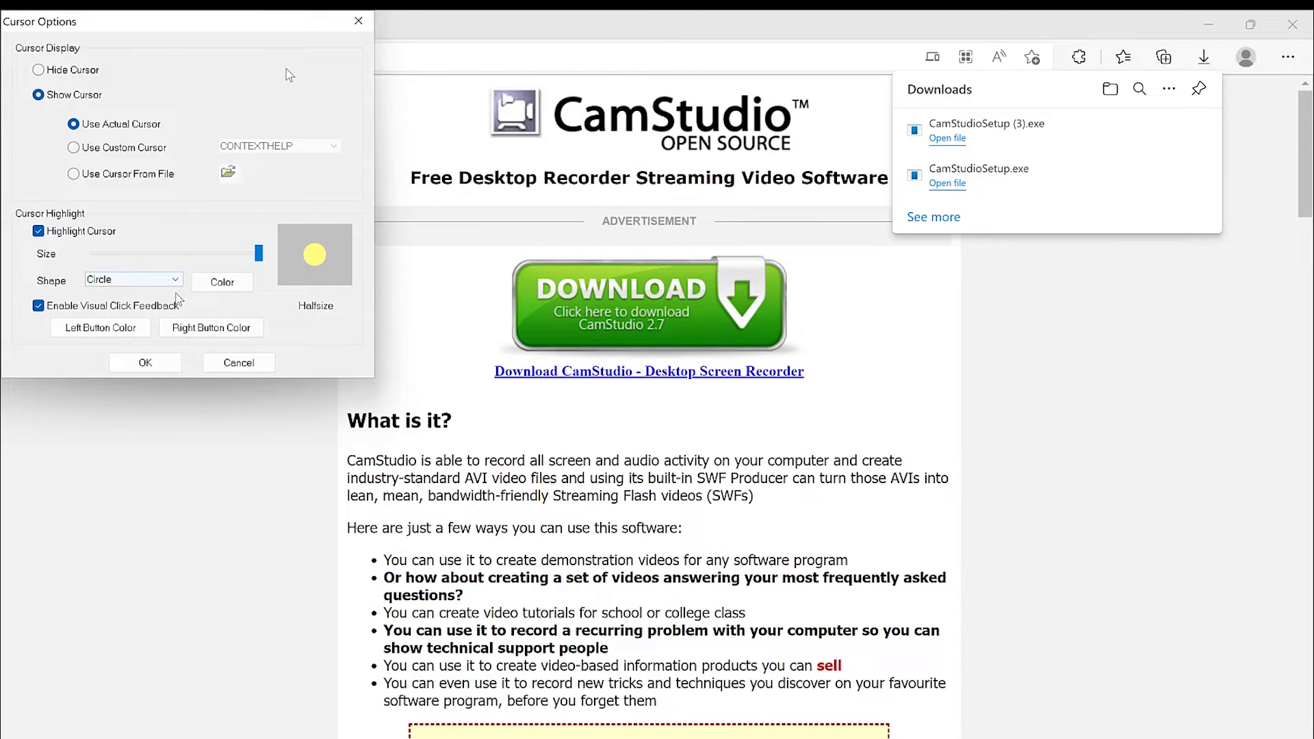
click(150, 365)
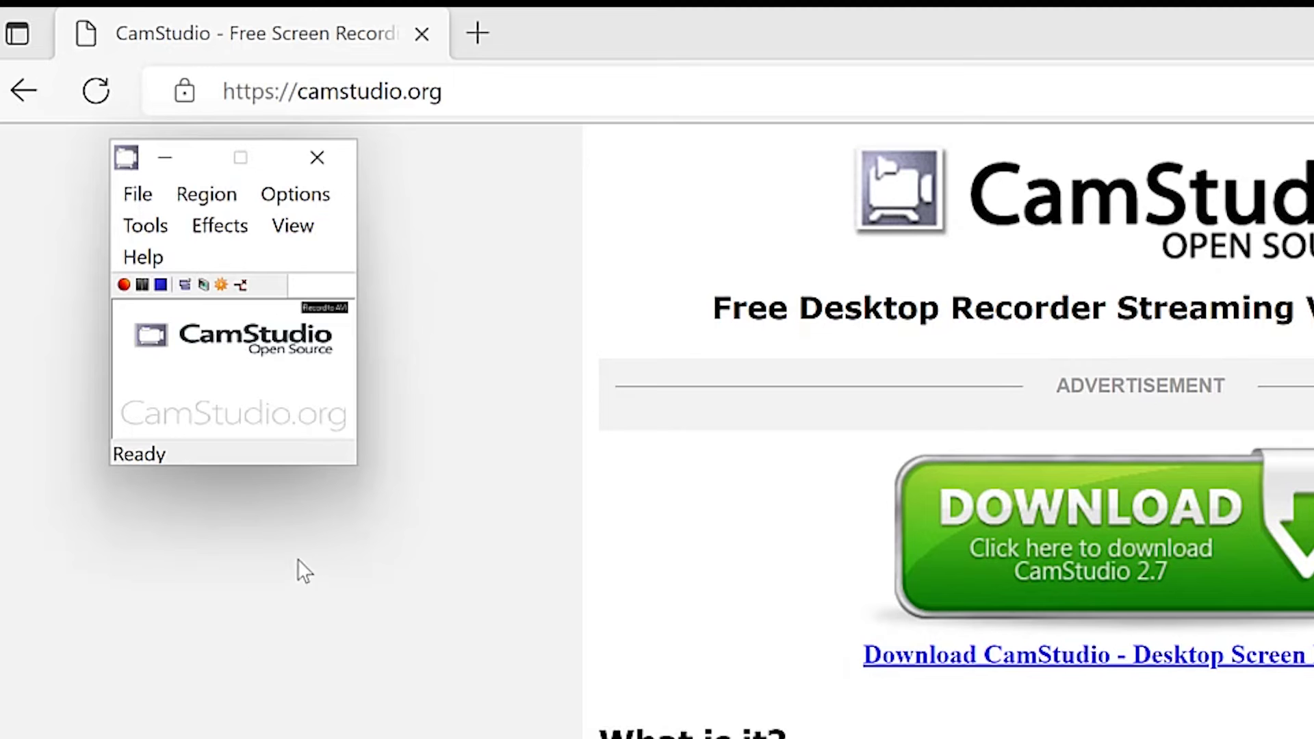
Step: Open the microphone audio options and set the audio capture device to Microphone (RODE NT-USB)
click(167, 110)
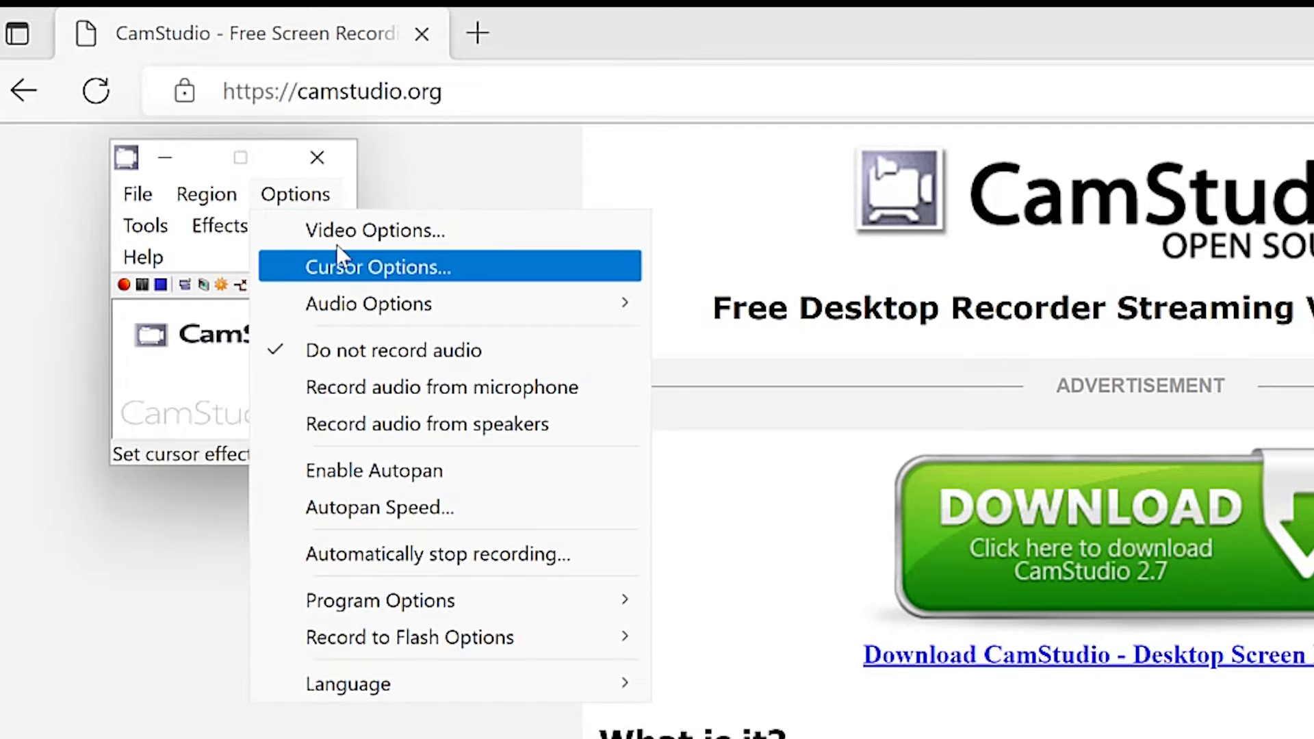
mouse_move(389, 313)
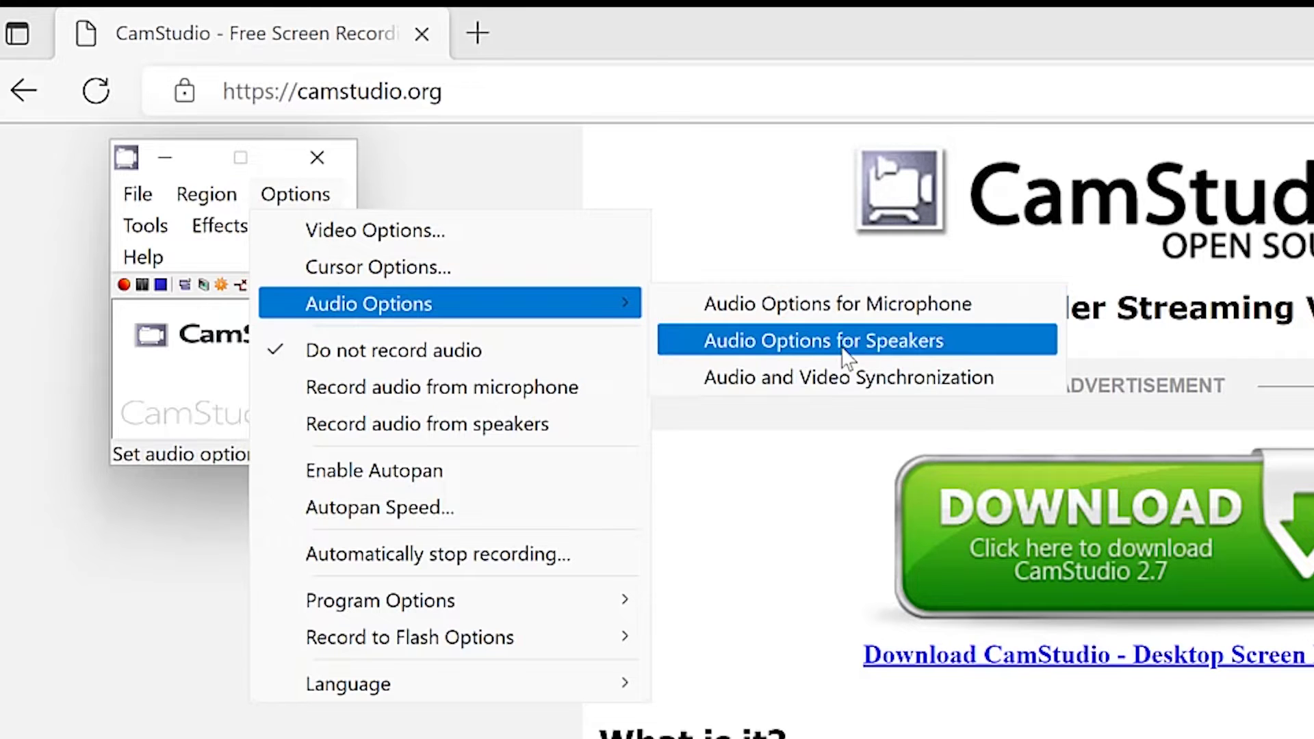
click(836, 310)
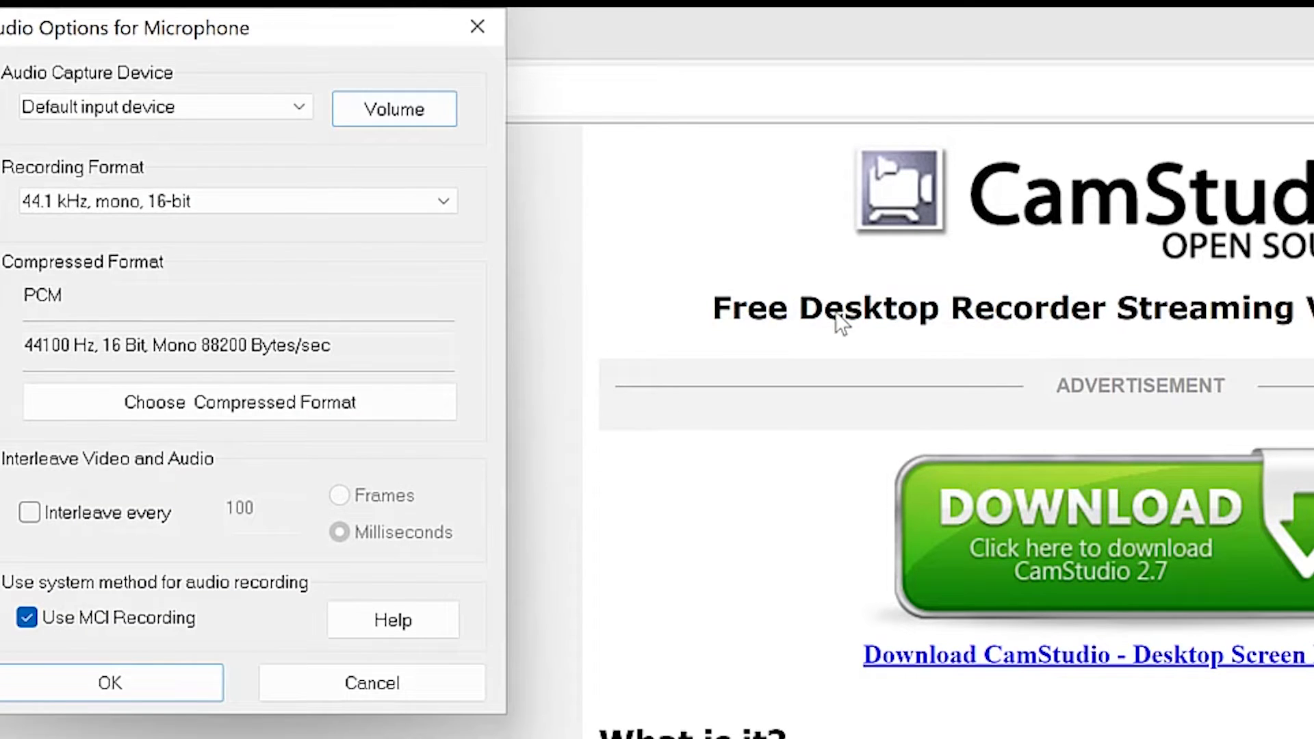
click(205, 102)
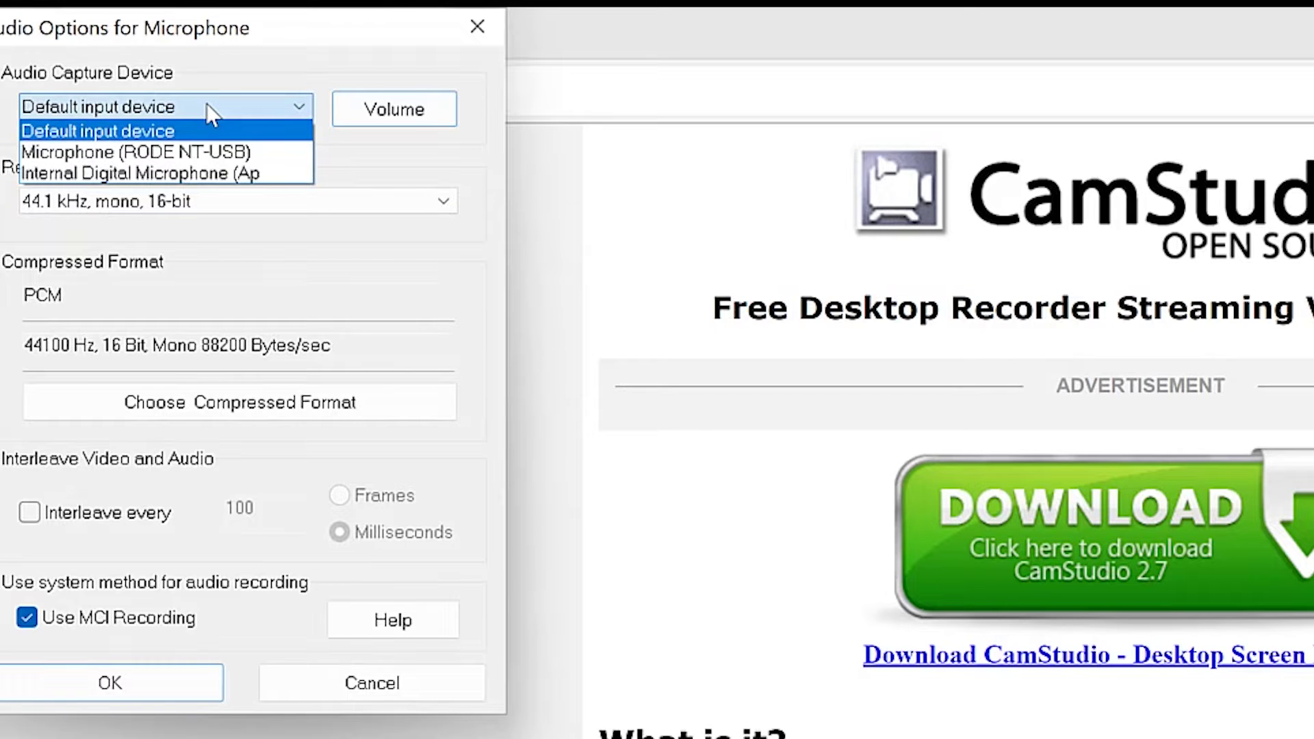
click(226, 155)
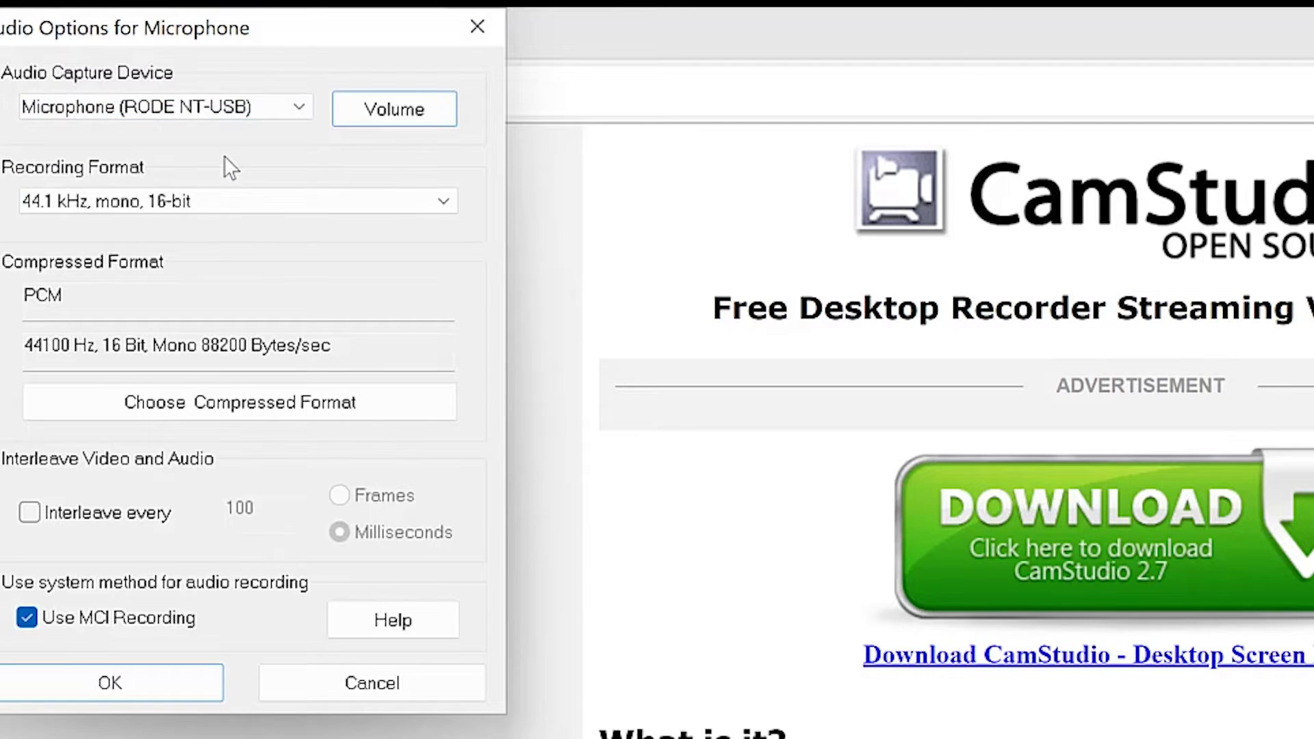
Step: Raise the Speakers and CamStudio volume levels in the Volume Mixer and close the mixer
click(405, 113)
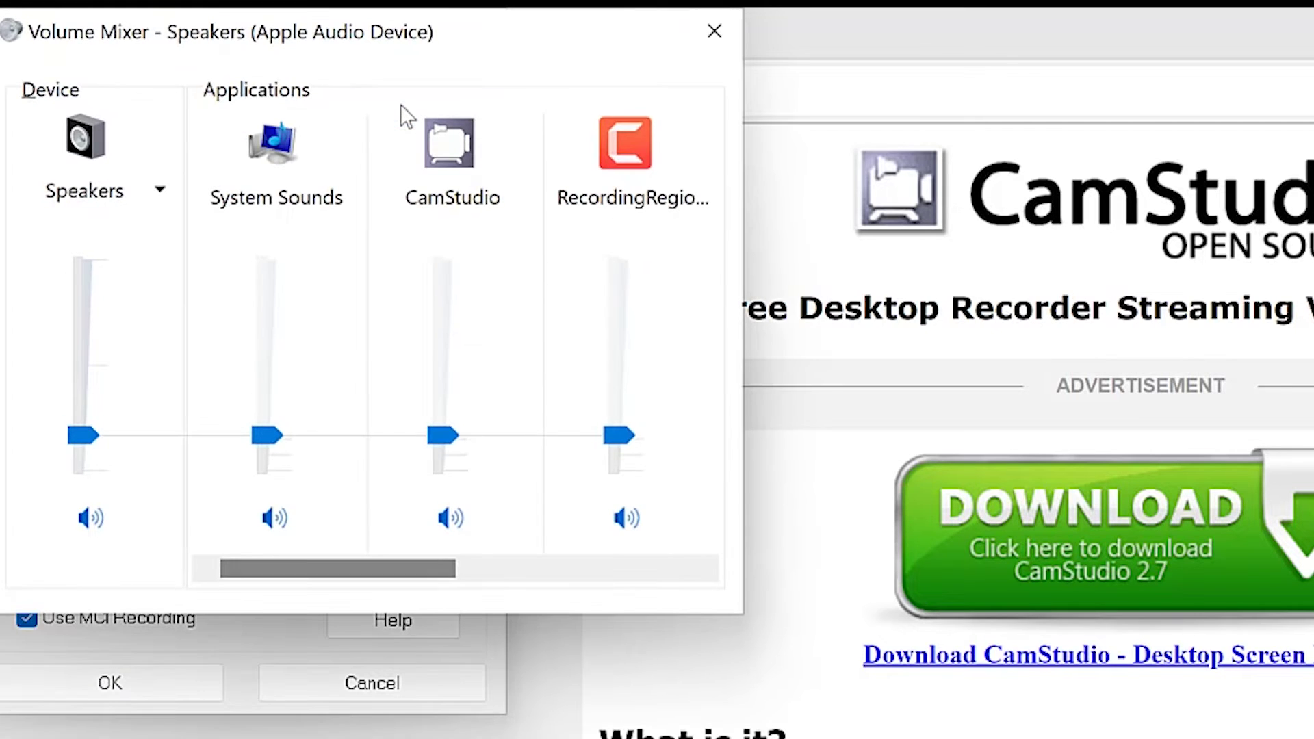
click(96, 437)
click(441, 433)
mouse_move(448, 435)
mouse_down()
mouse_move(446, 383)
mouse_move(449, 457)
mouse_move(445, 431)
mouse_up()
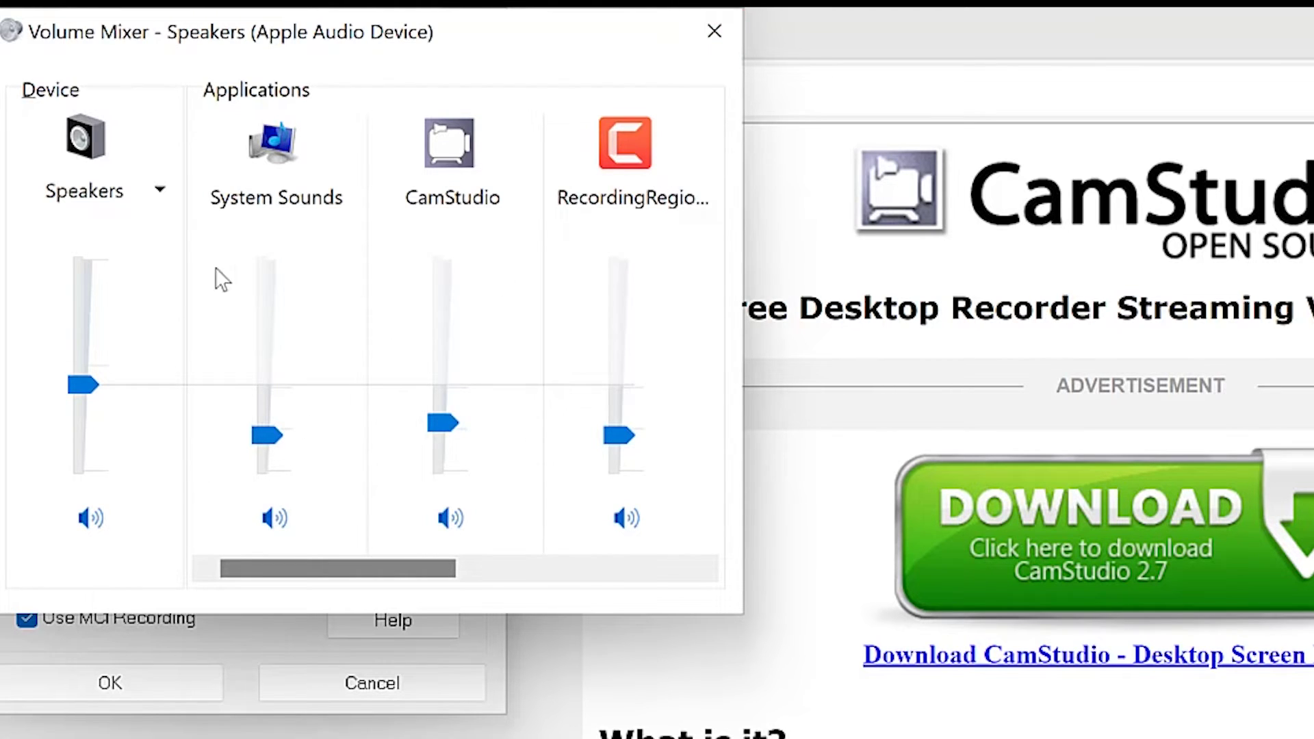
click(710, 38)
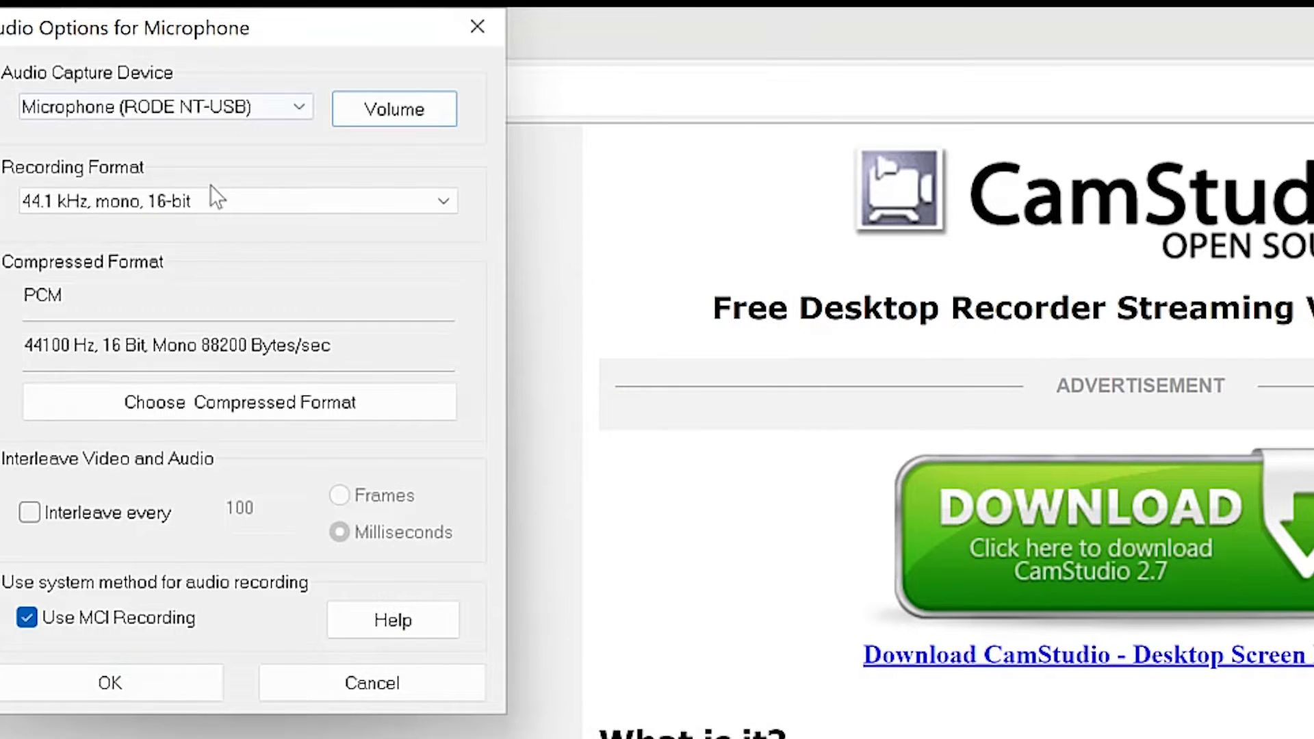
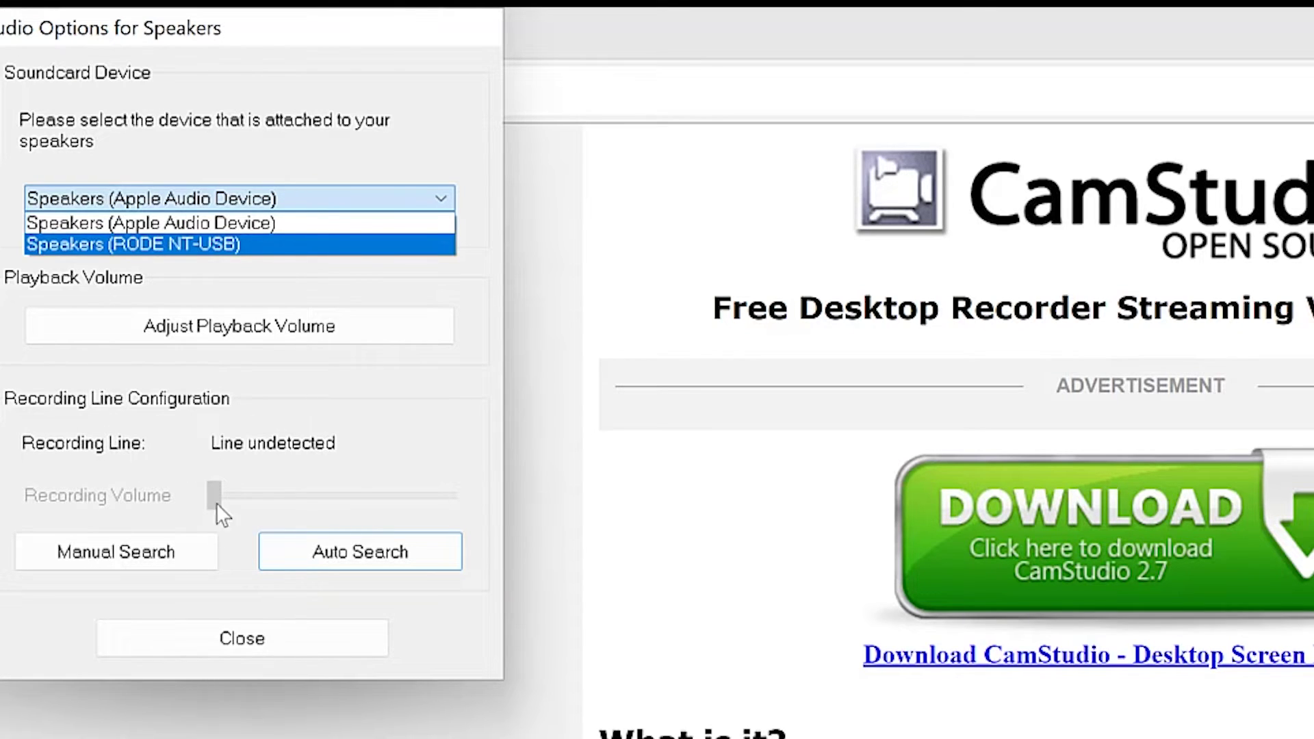
Step: Close the speaker audio options and set the recorder to record audio from the microphone
click(221, 650)
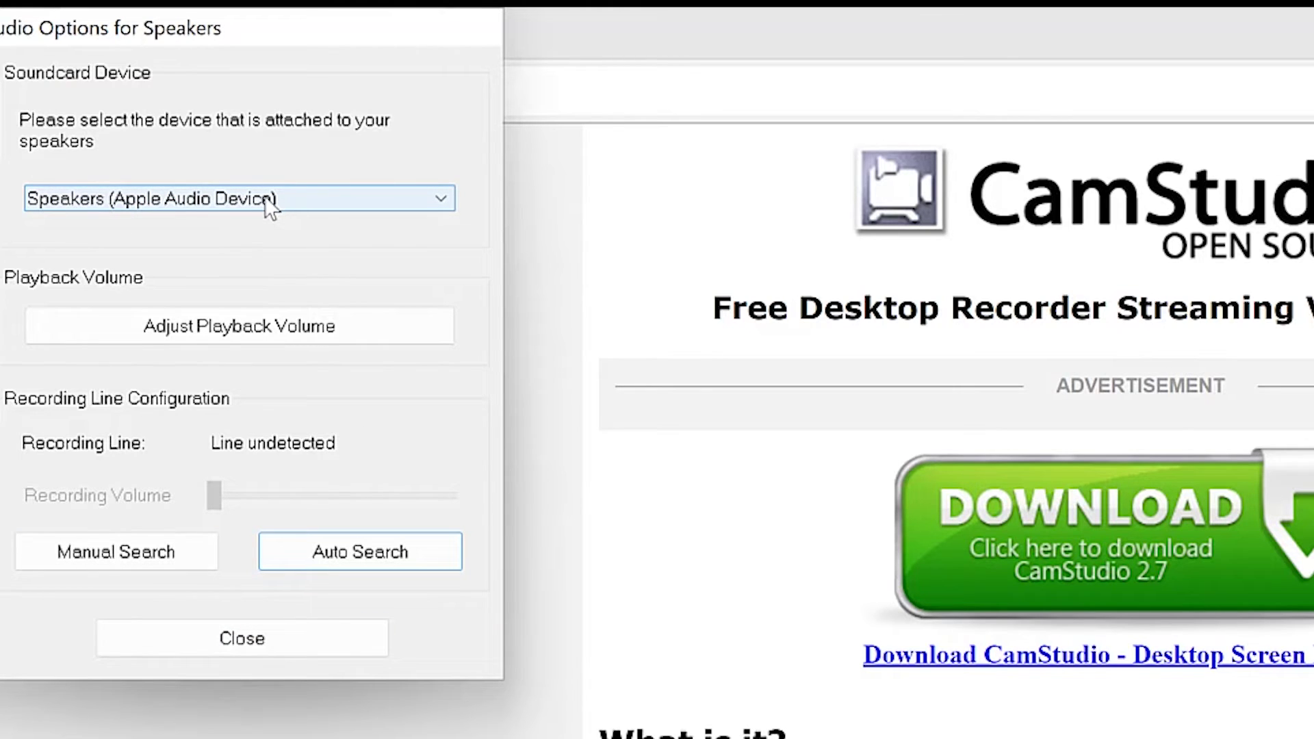
click(254, 643)
click(301, 194)
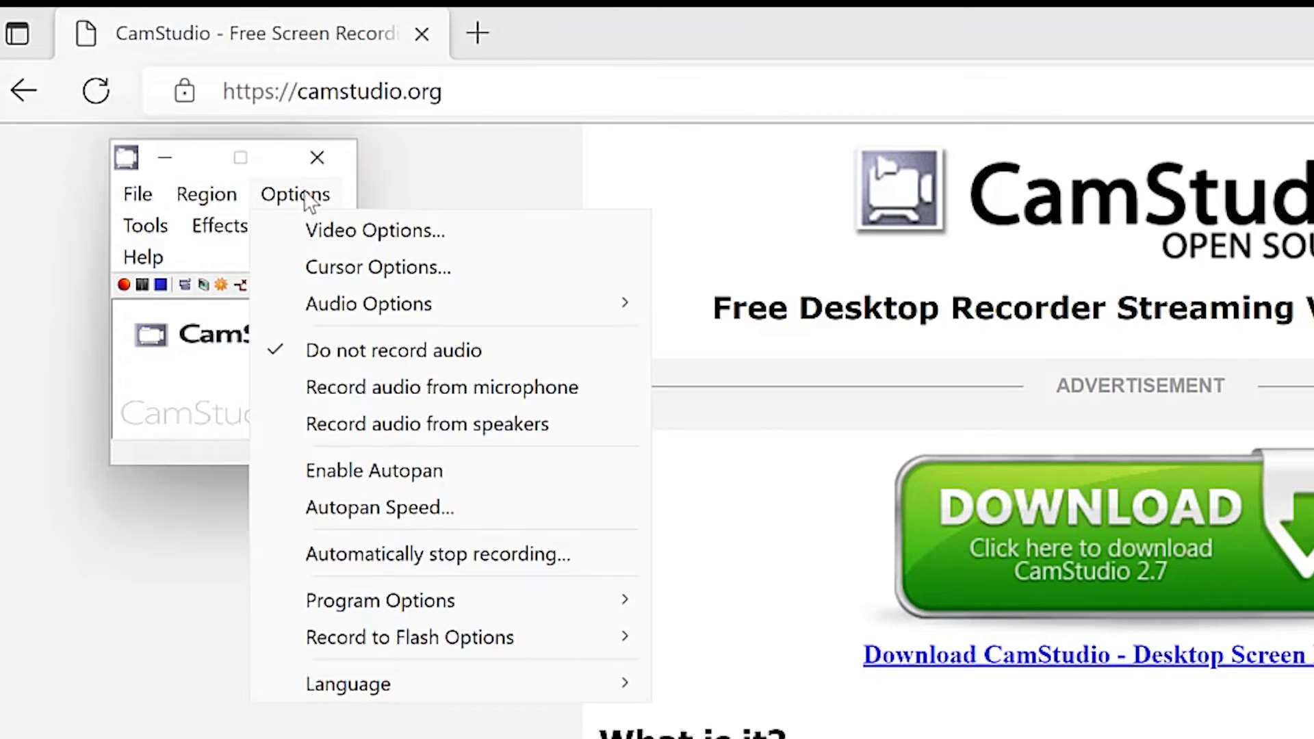
mouse_move(366, 307)
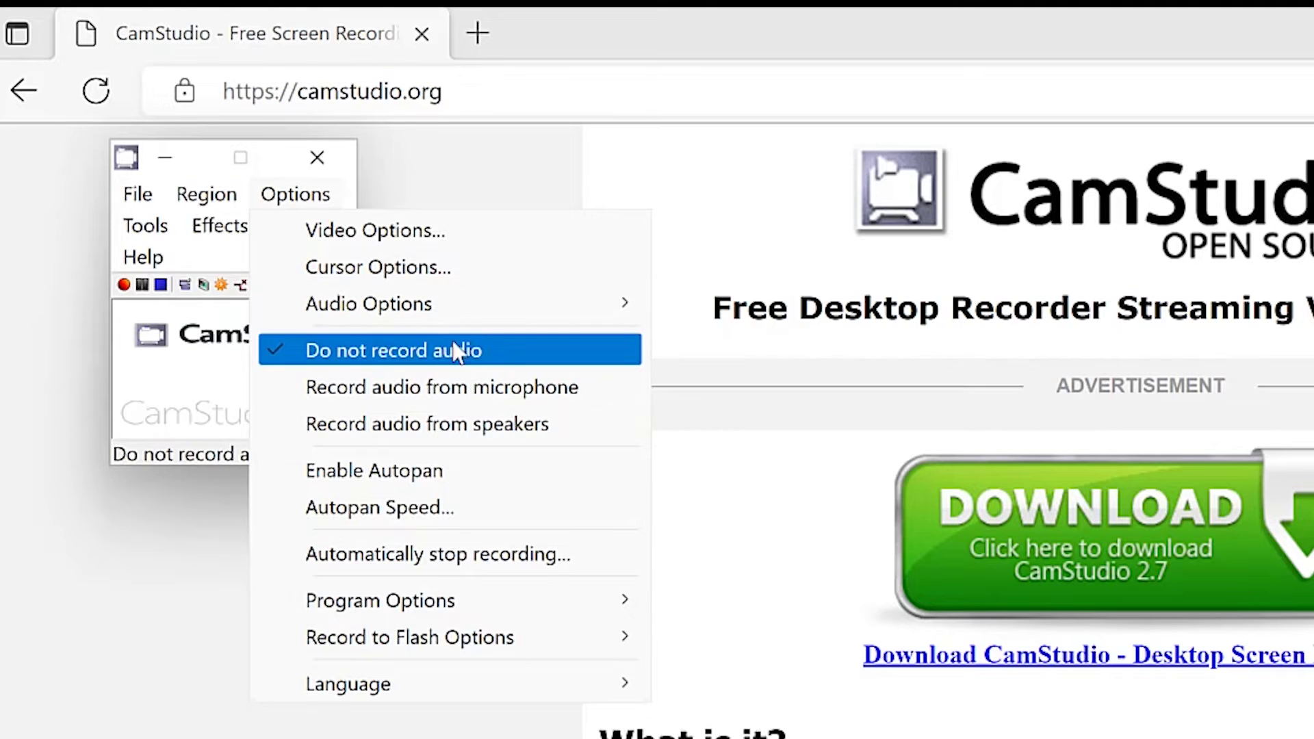
click(490, 397)
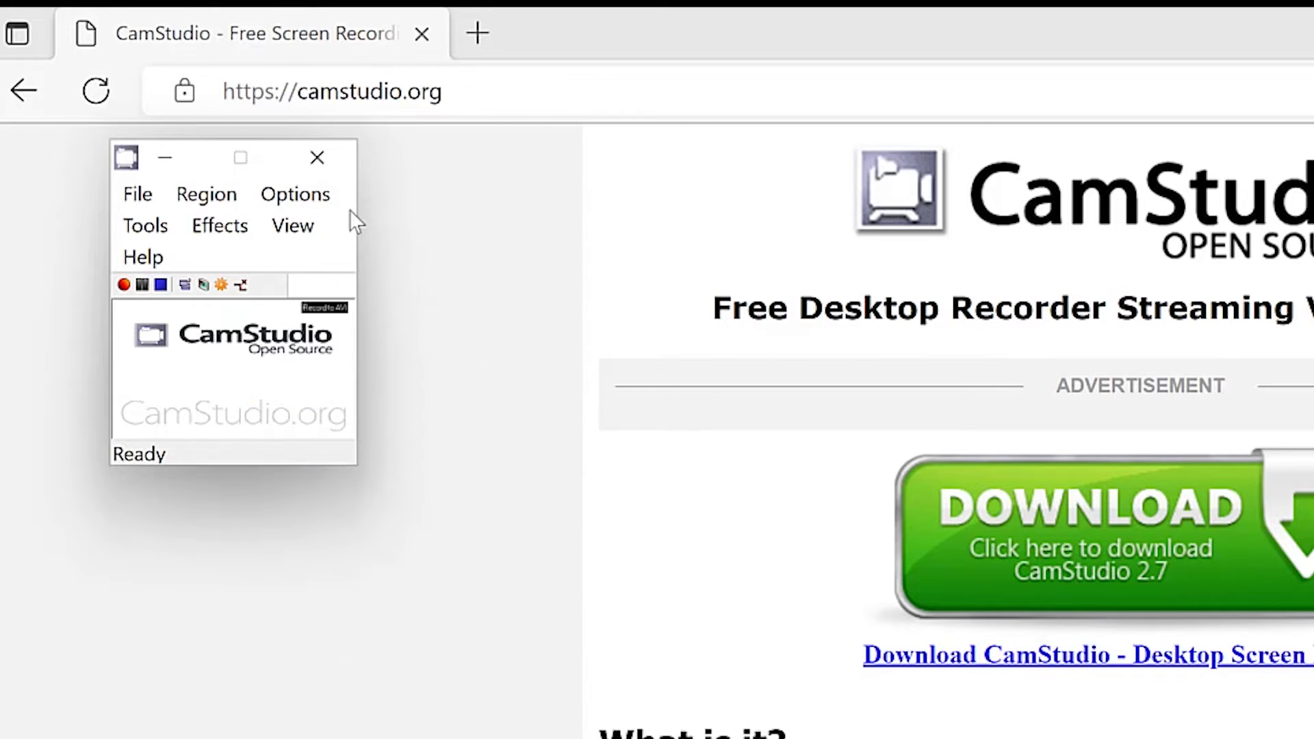
Step: Look through the remaining recording options, annotation tools, annotation effects and view modes of the recorder
click(316, 195)
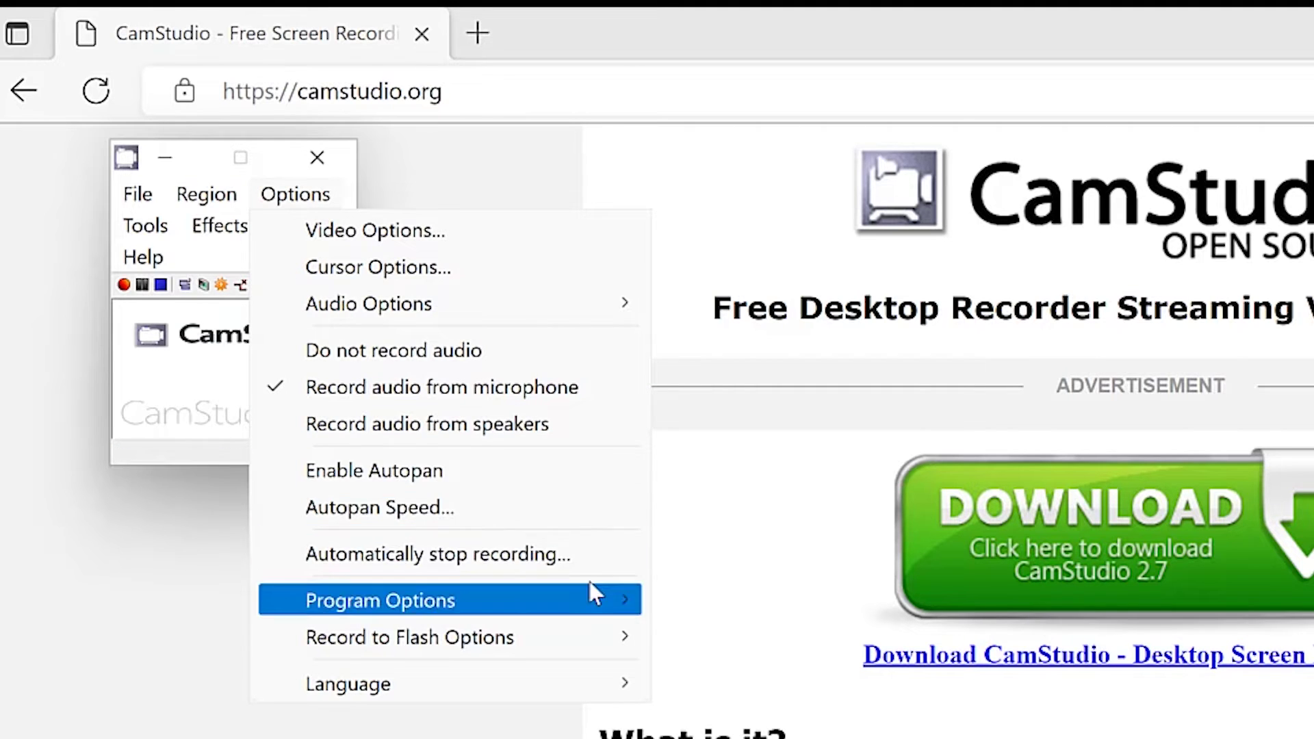
mouse_move(544, 608)
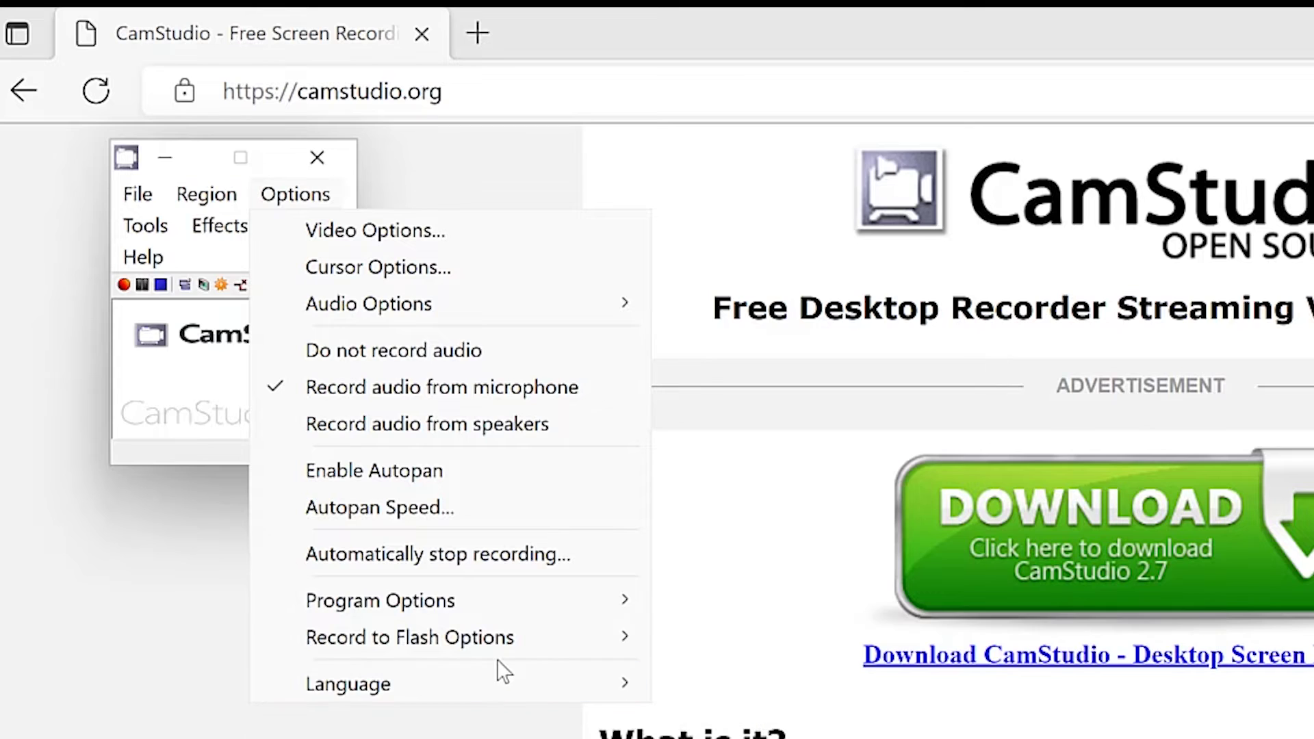
mouse_move(506, 679)
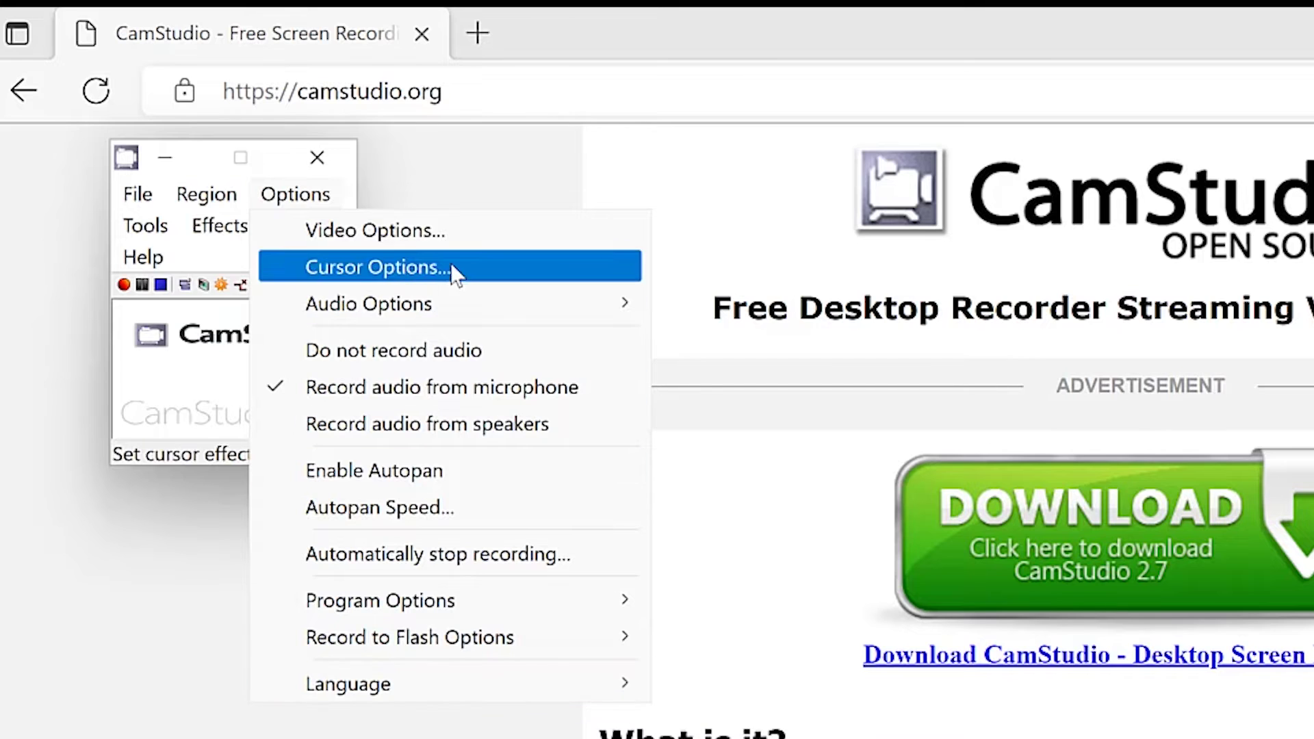
click(329, 199)
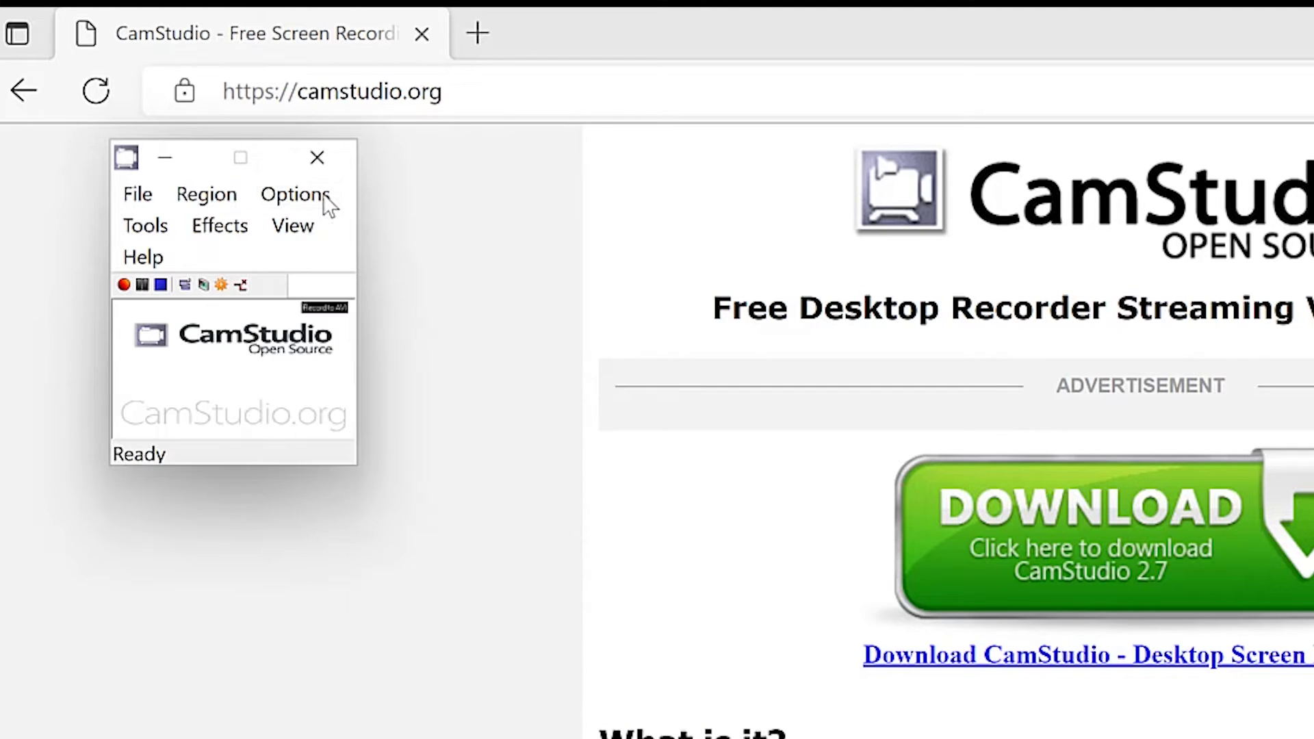
click(148, 228)
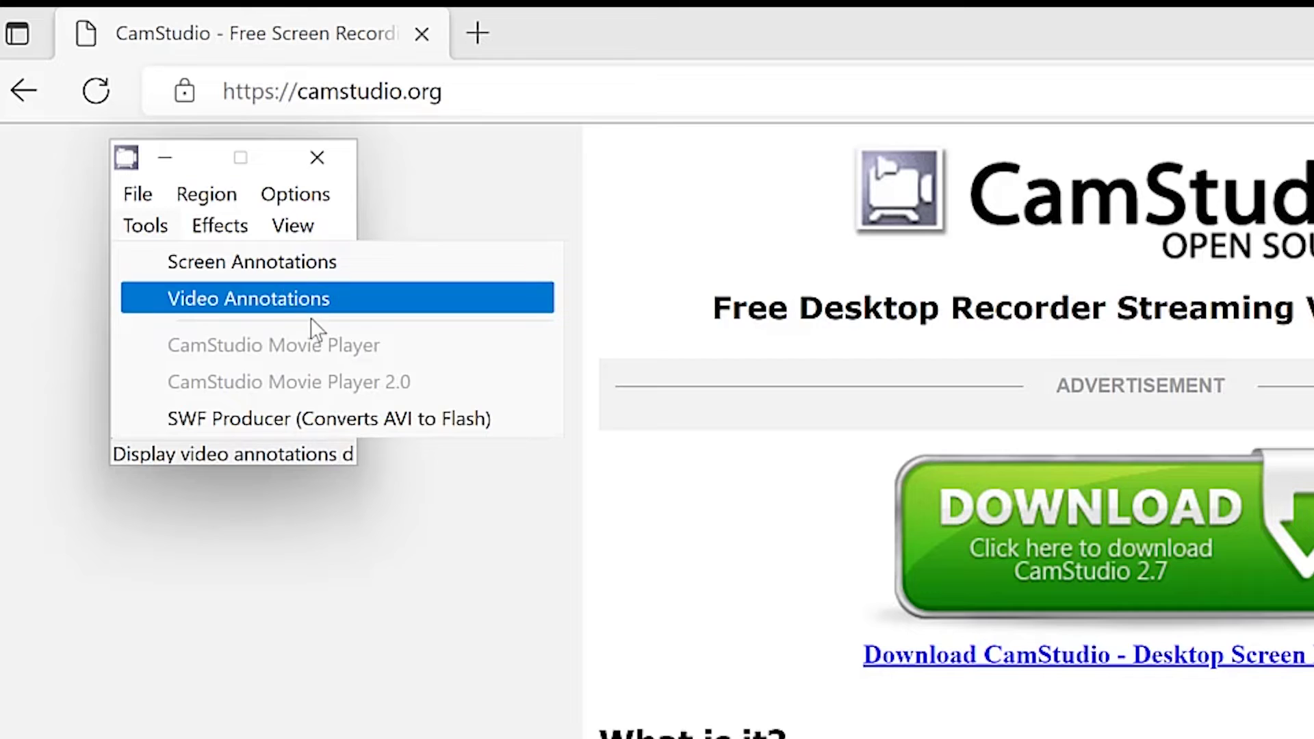
click(207, 233)
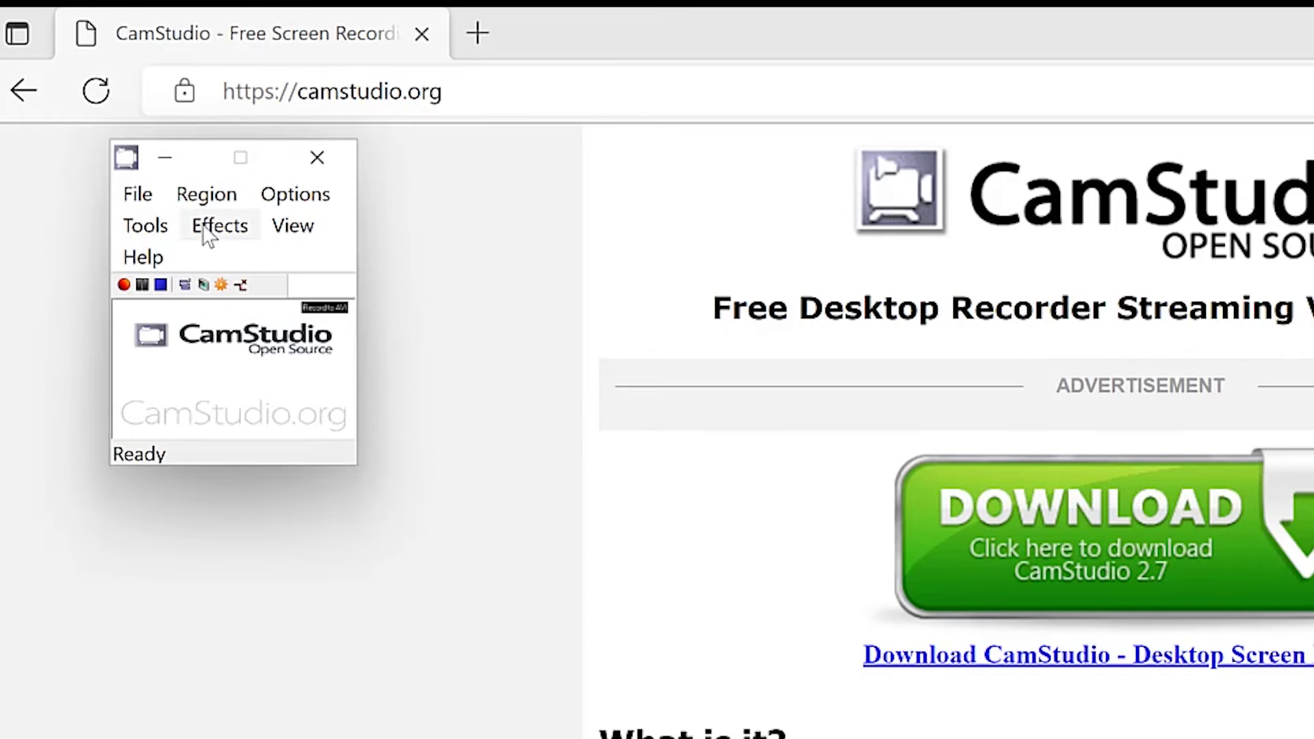
click(205, 230)
mouse_move(296, 273)
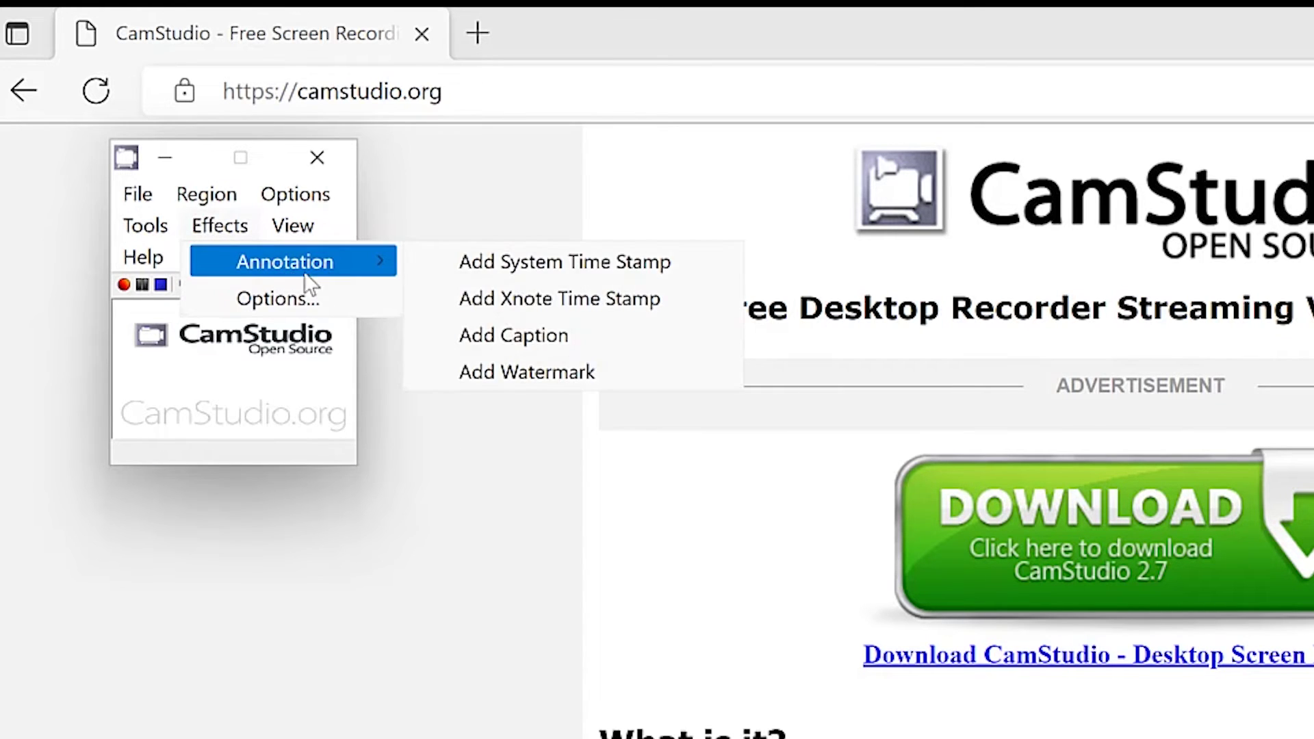
click(294, 225)
click(296, 226)
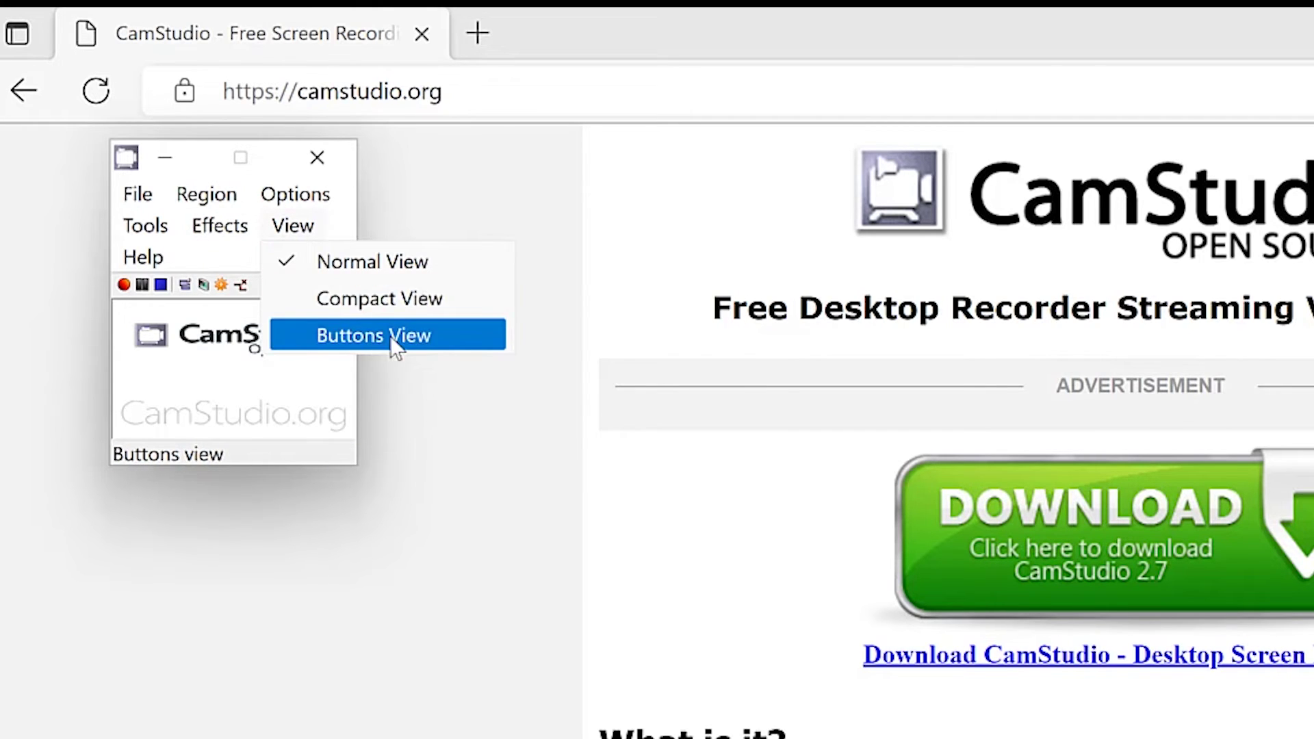
click(199, 255)
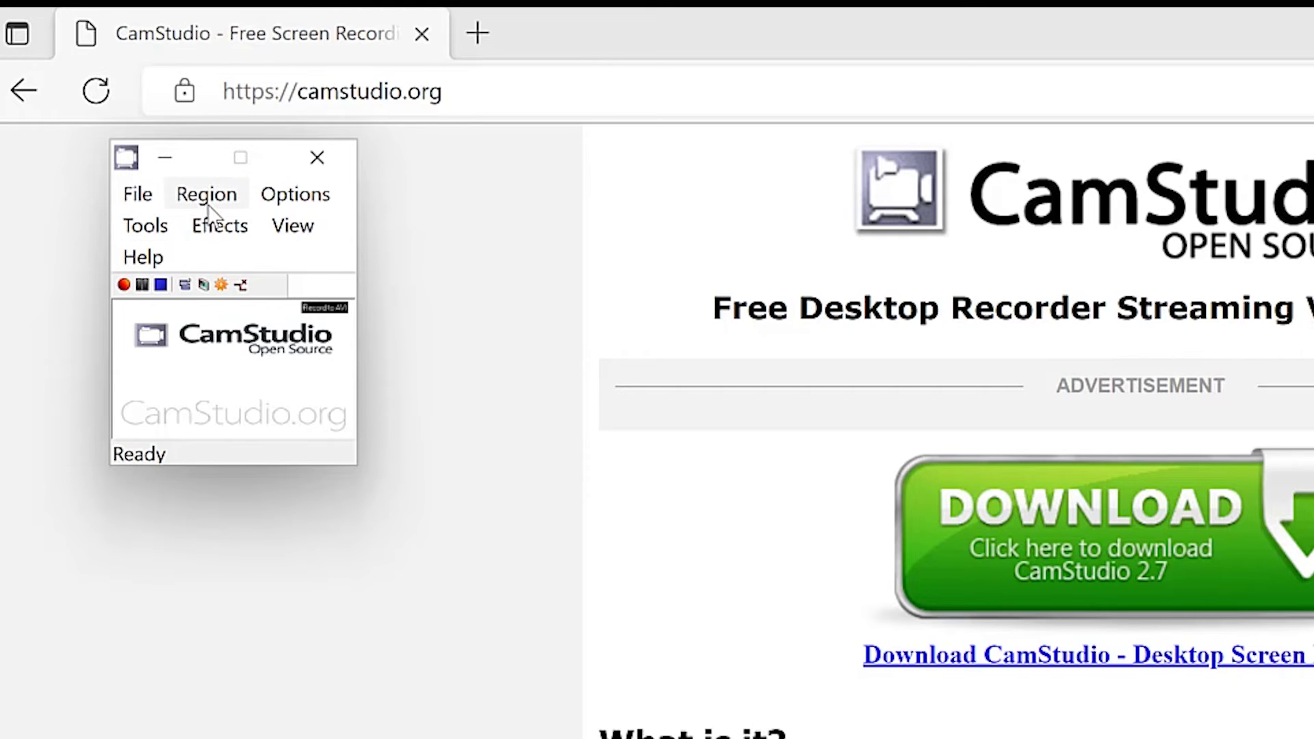
Step: Start the screen recording, then open the Canva website in a new browser tab and scroll through its home page
click(138, 197)
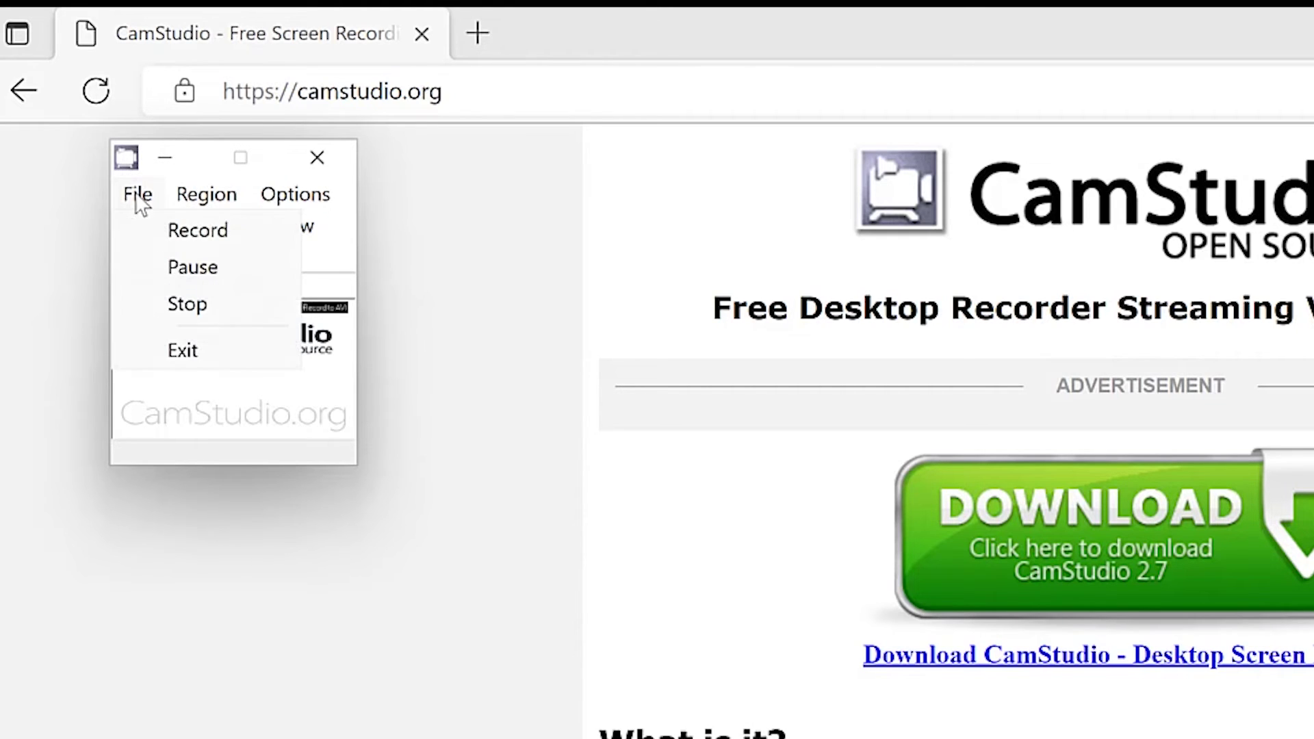
click(185, 232)
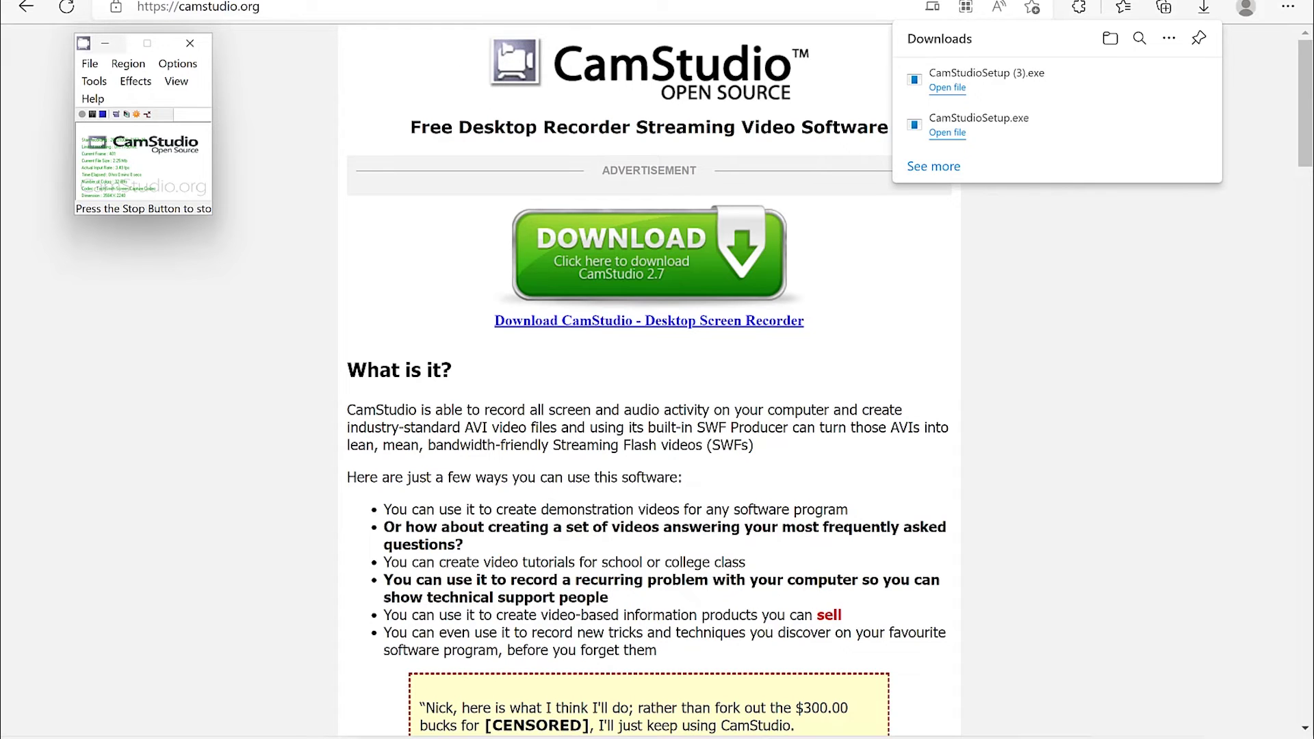
click(307, 3)
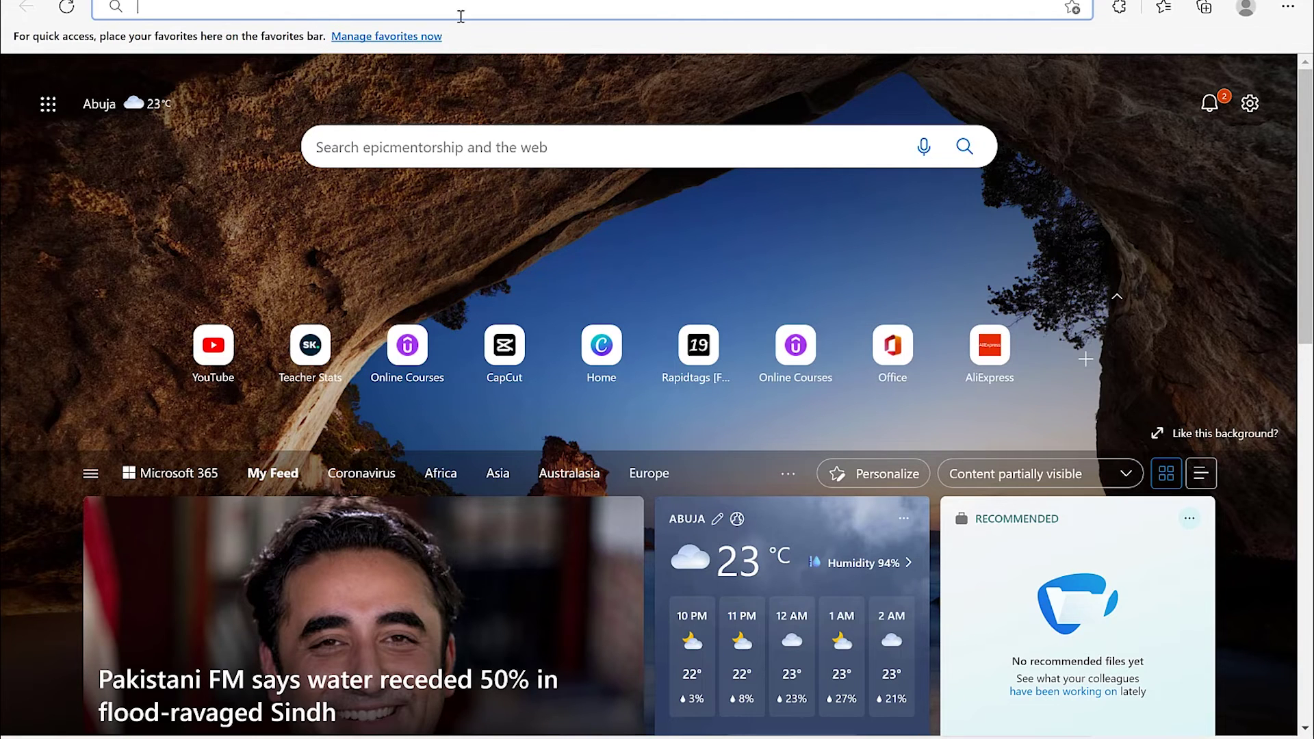
click(601, 346)
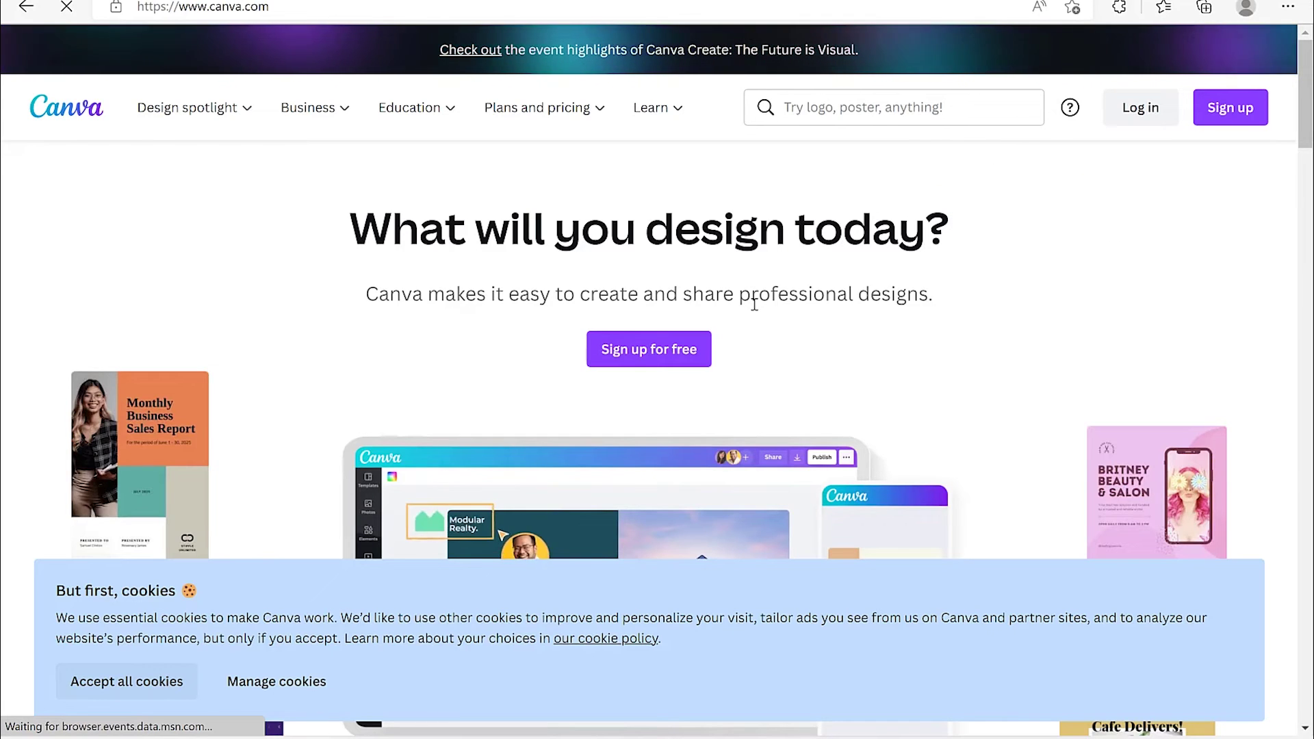
scroll(754, 304, down, 10)
scroll(753, 301, up, 3)
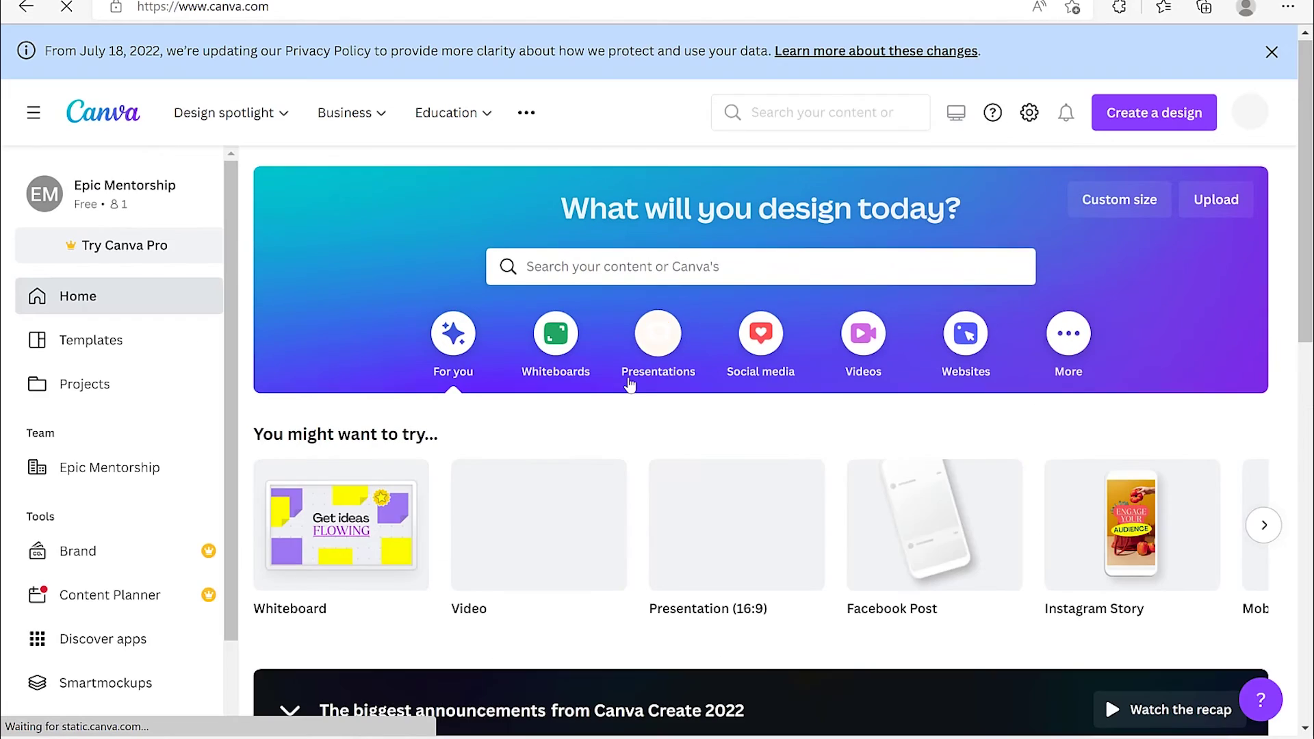
scroll(625, 384, down, 10)
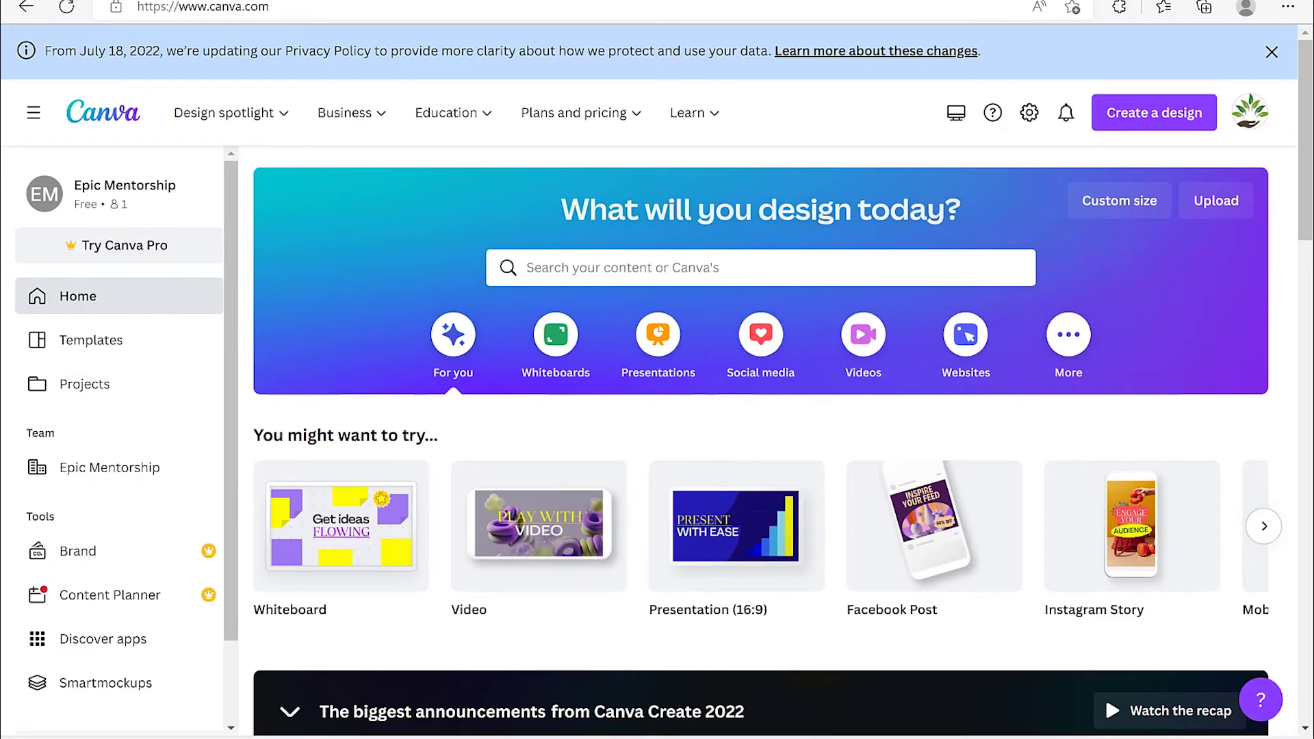
Step: Stop the screen recording and save it as the AVI file "My trial video" in My CamStudio Videos
mouse_move(779, 718)
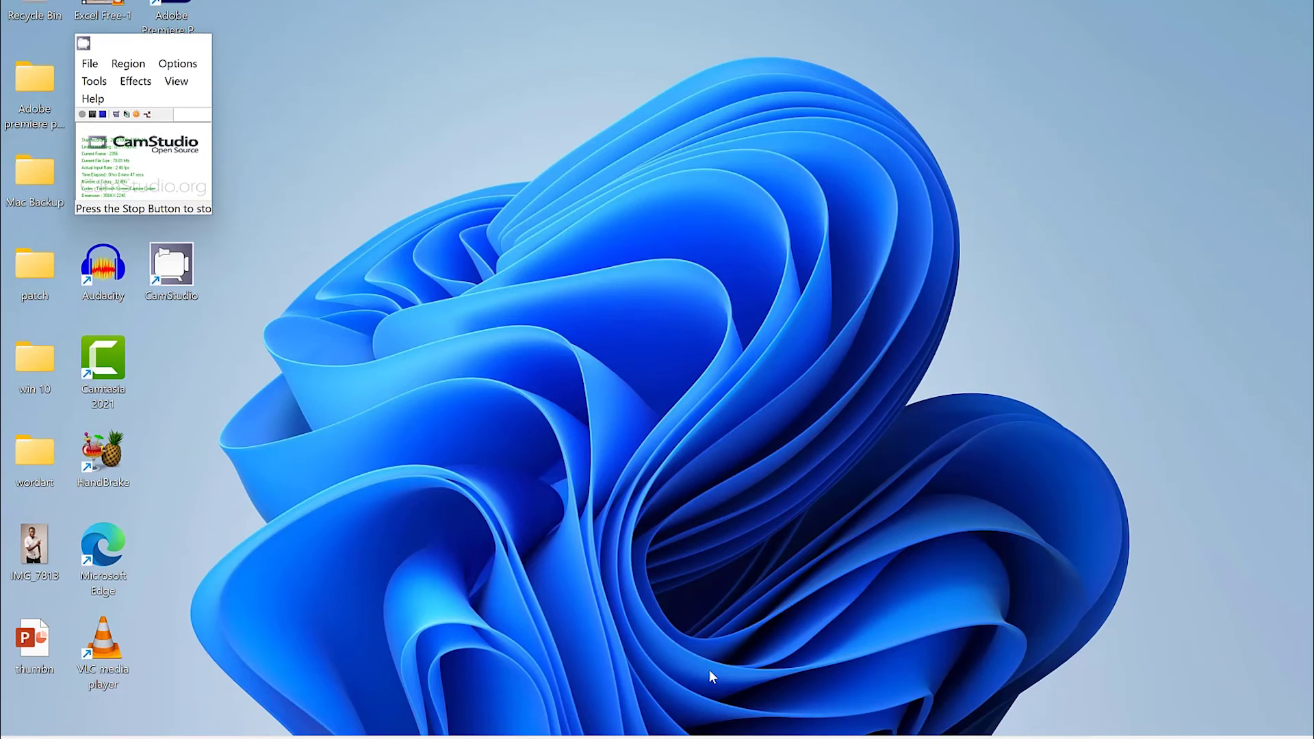
click(711, 674)
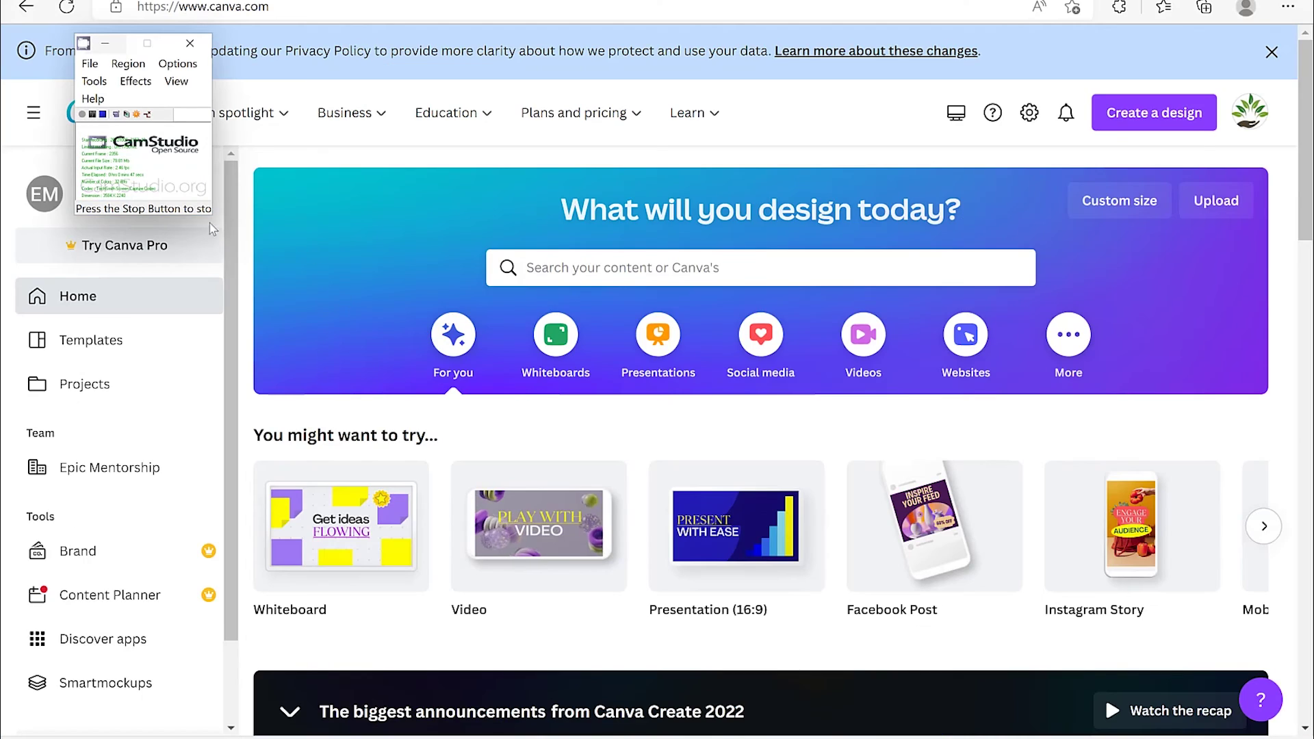
click(90, 63)
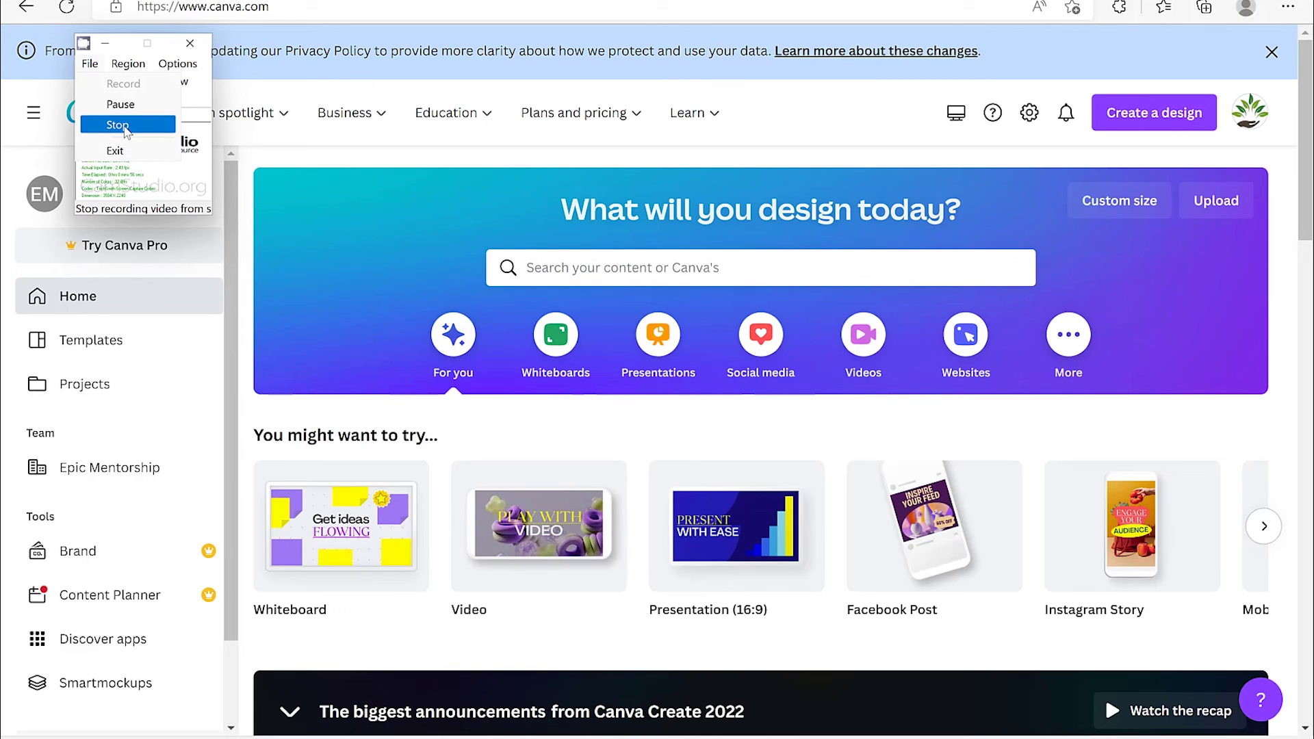
click(125, 127)
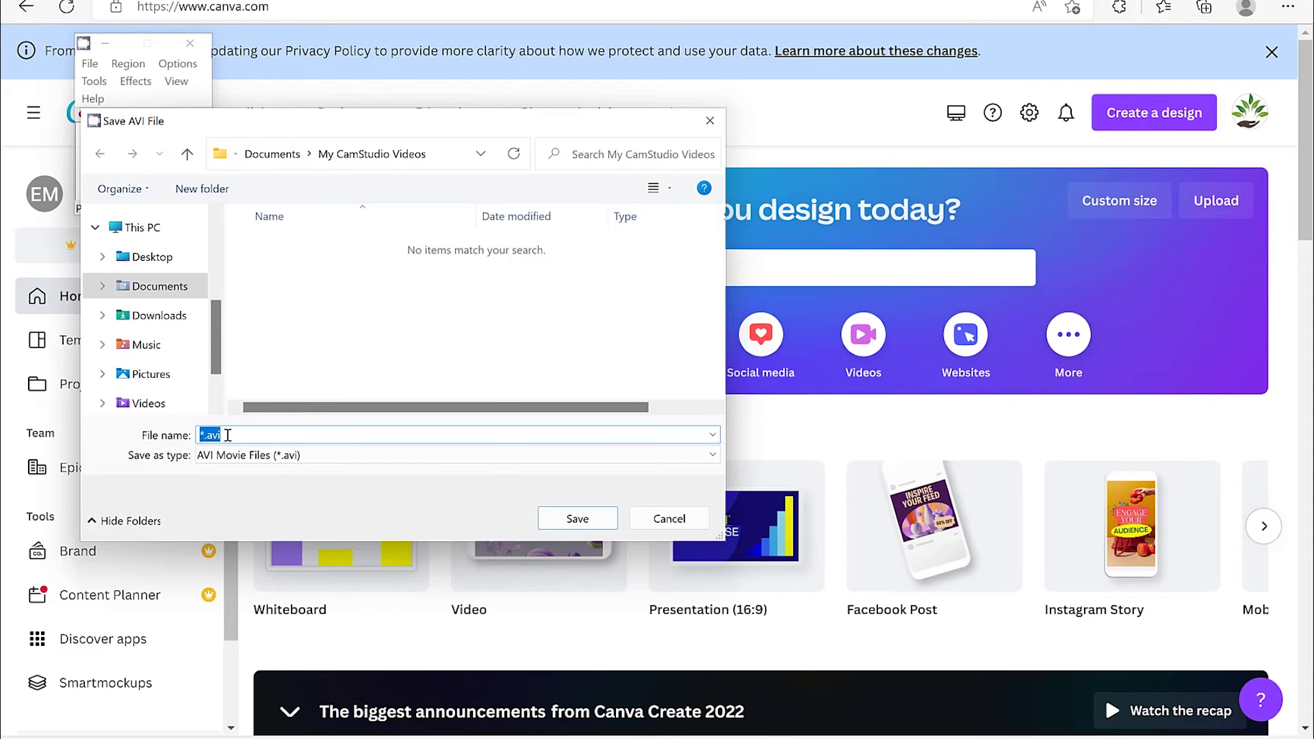
text(My trial video)
click(577, 518)
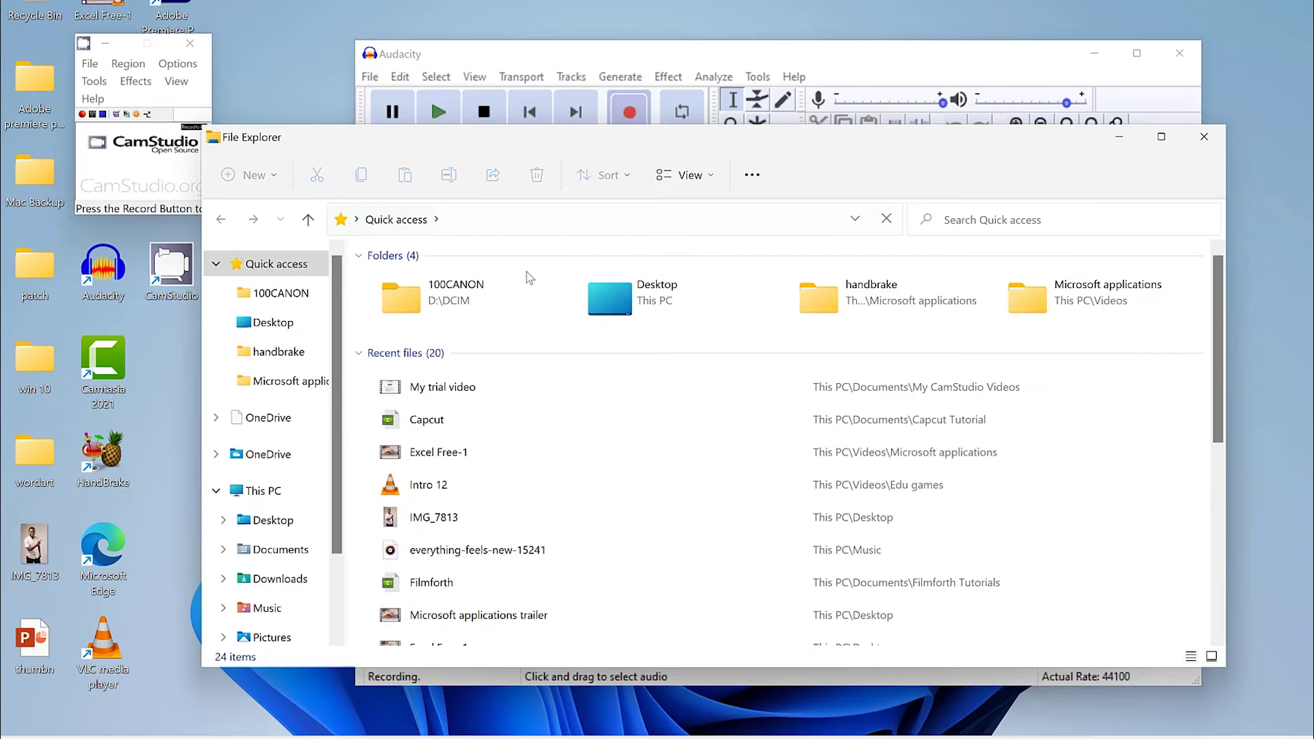
Step: Browse to the My CamStudio Videos folder inside Documents to locate the saved trial recording
click(433, 391)
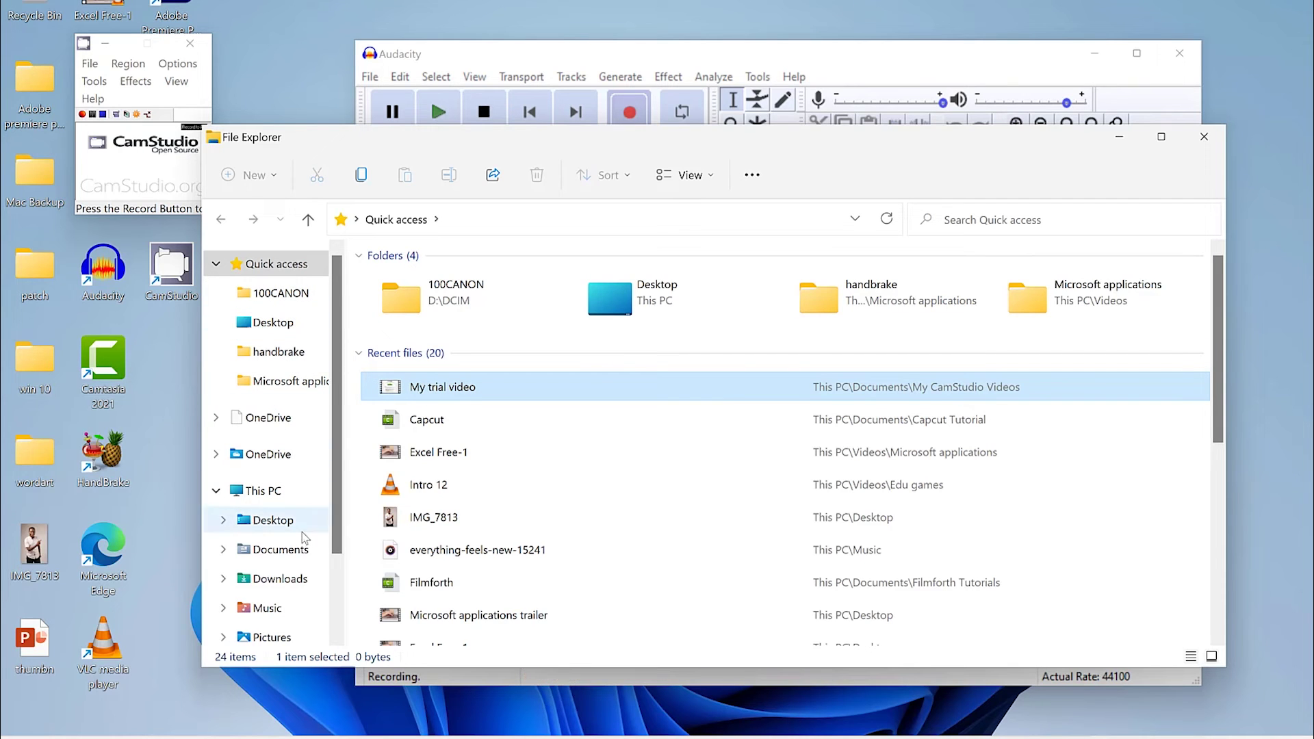
click(287, 549)
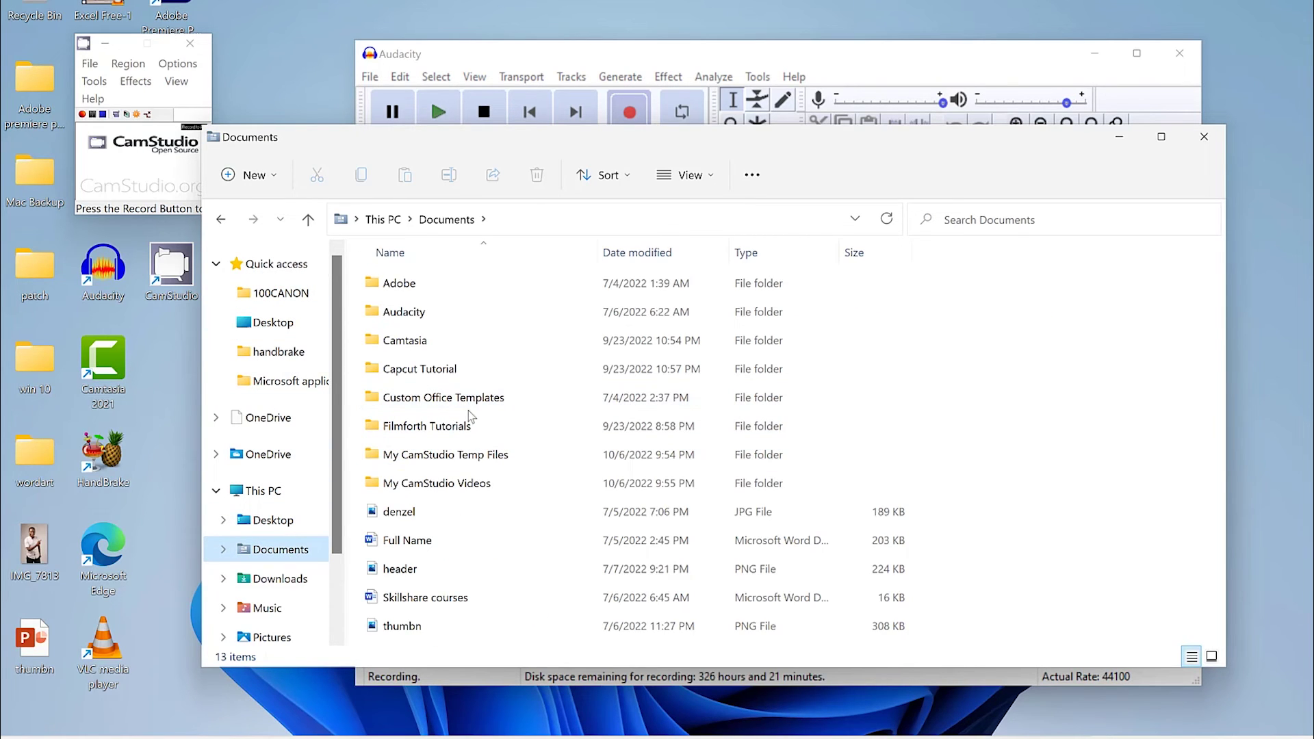
double_click(483, 484)
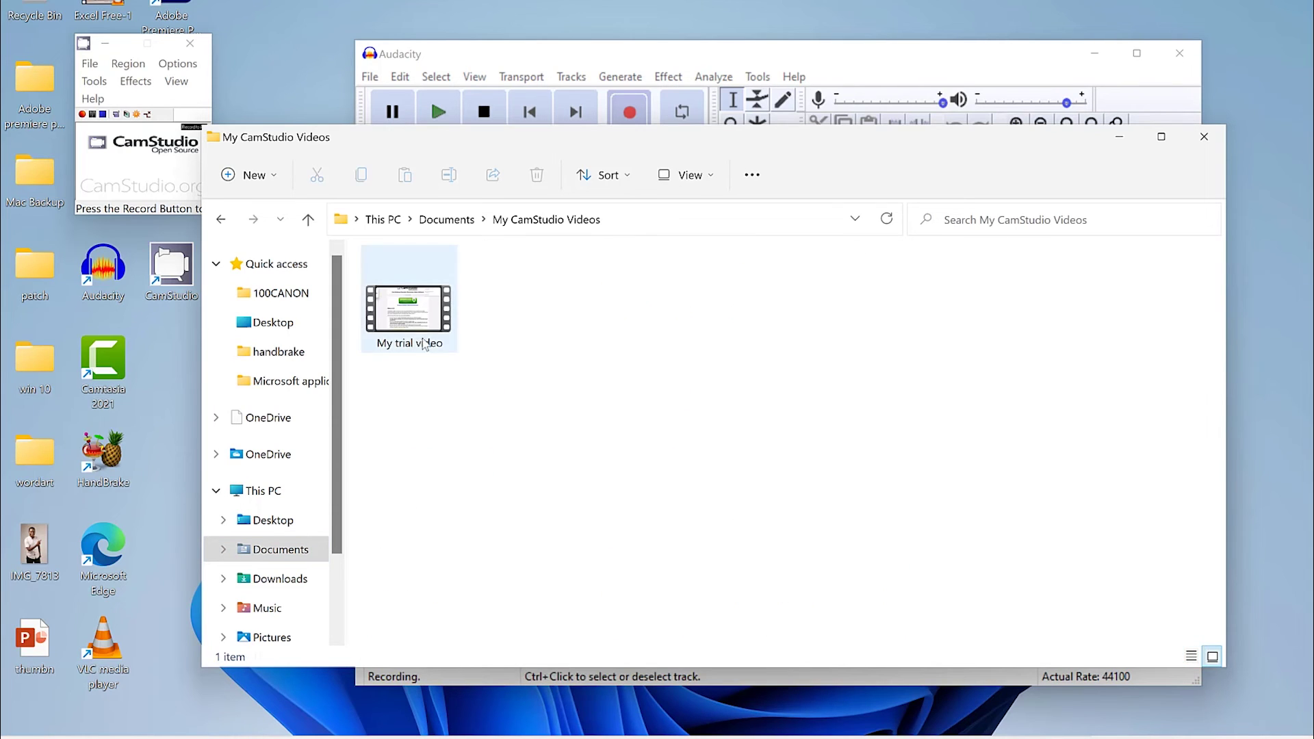
Step: Play the "My trial video" recording with VLC media player, without making it the default app for .avi files
mouse_move(413, 319)
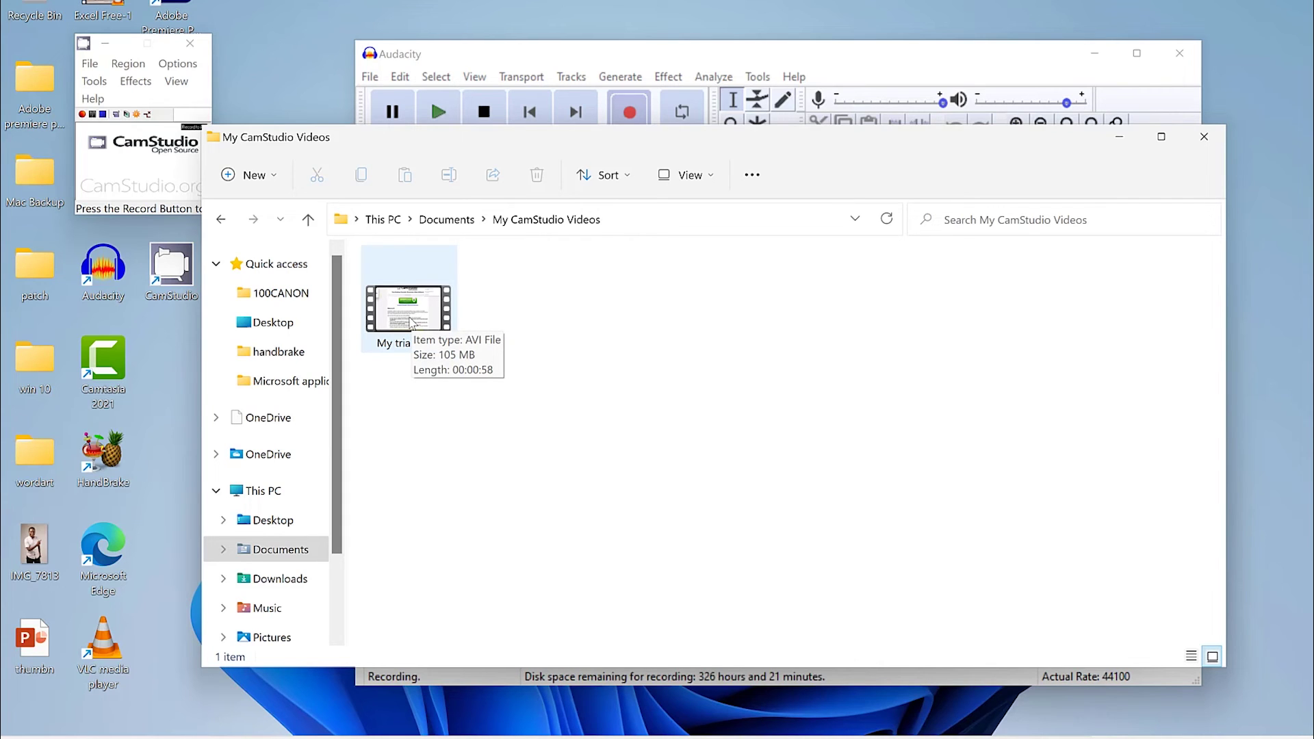
click(413, 323)
double_click(413, 323)
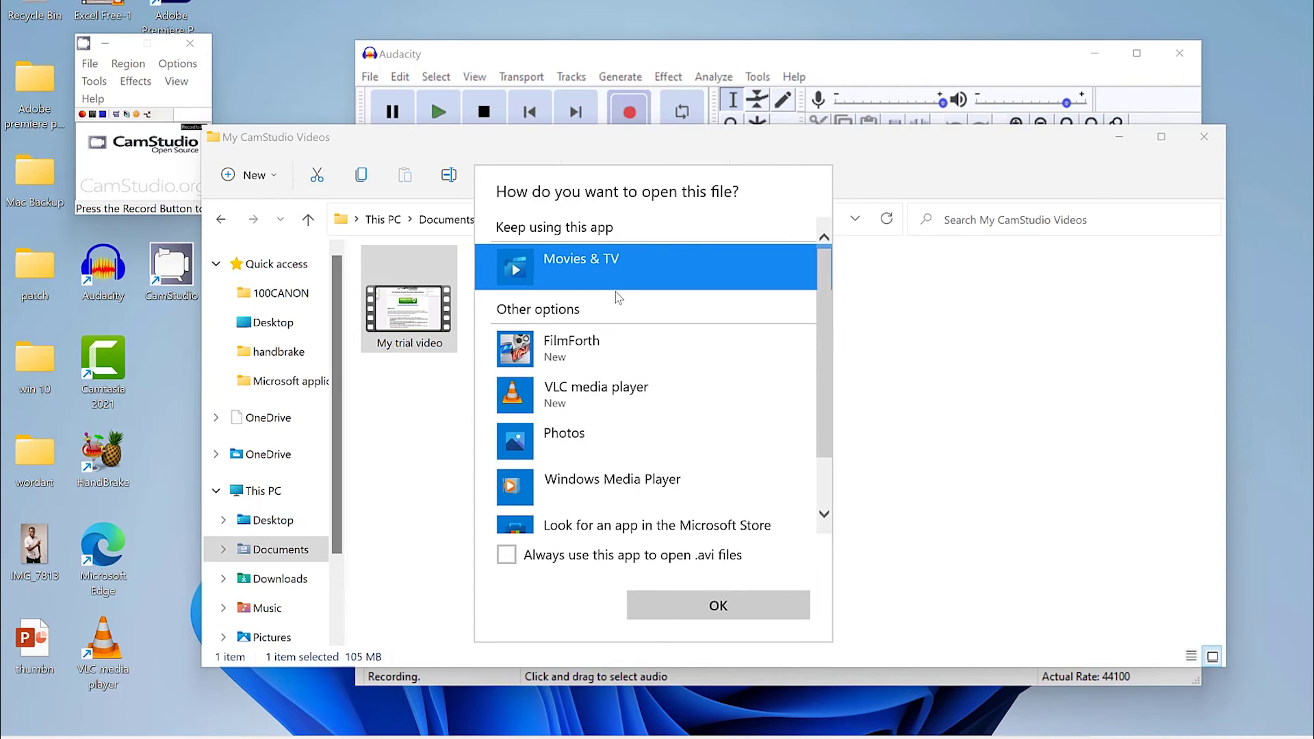
click(618, 383)
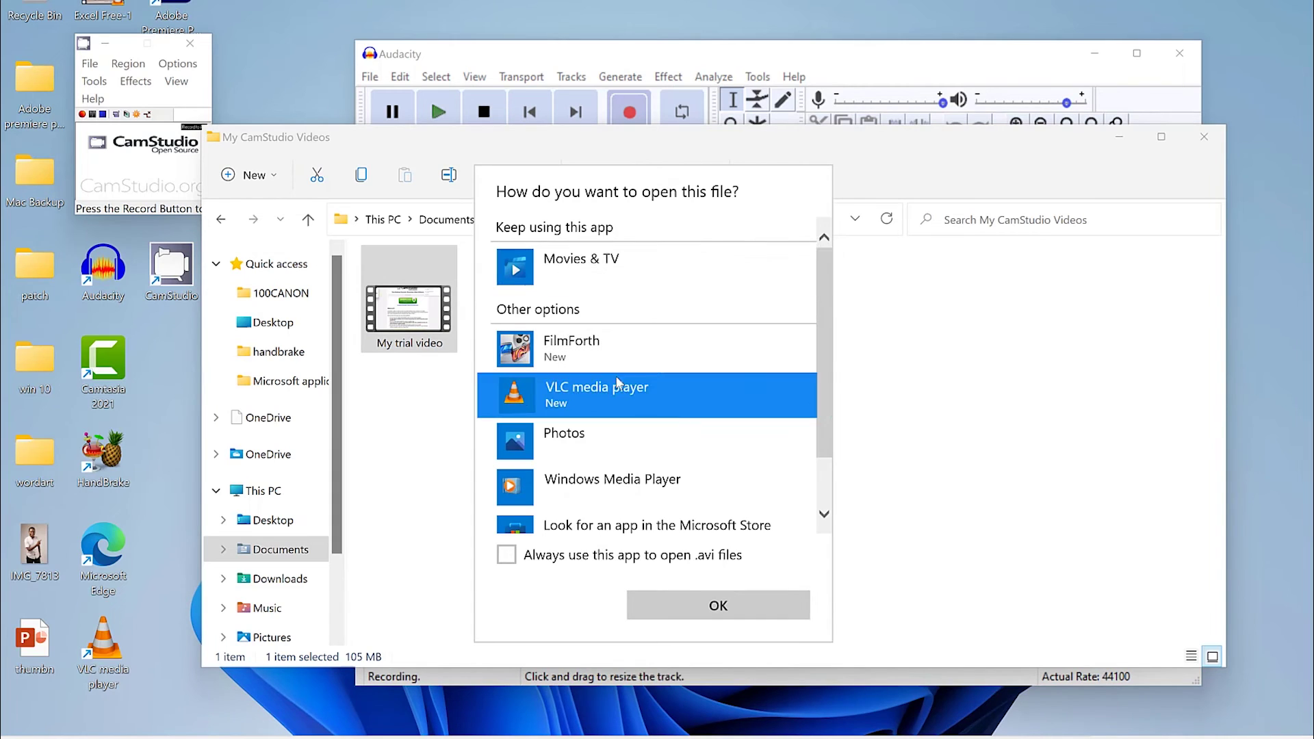
click(718, 606)
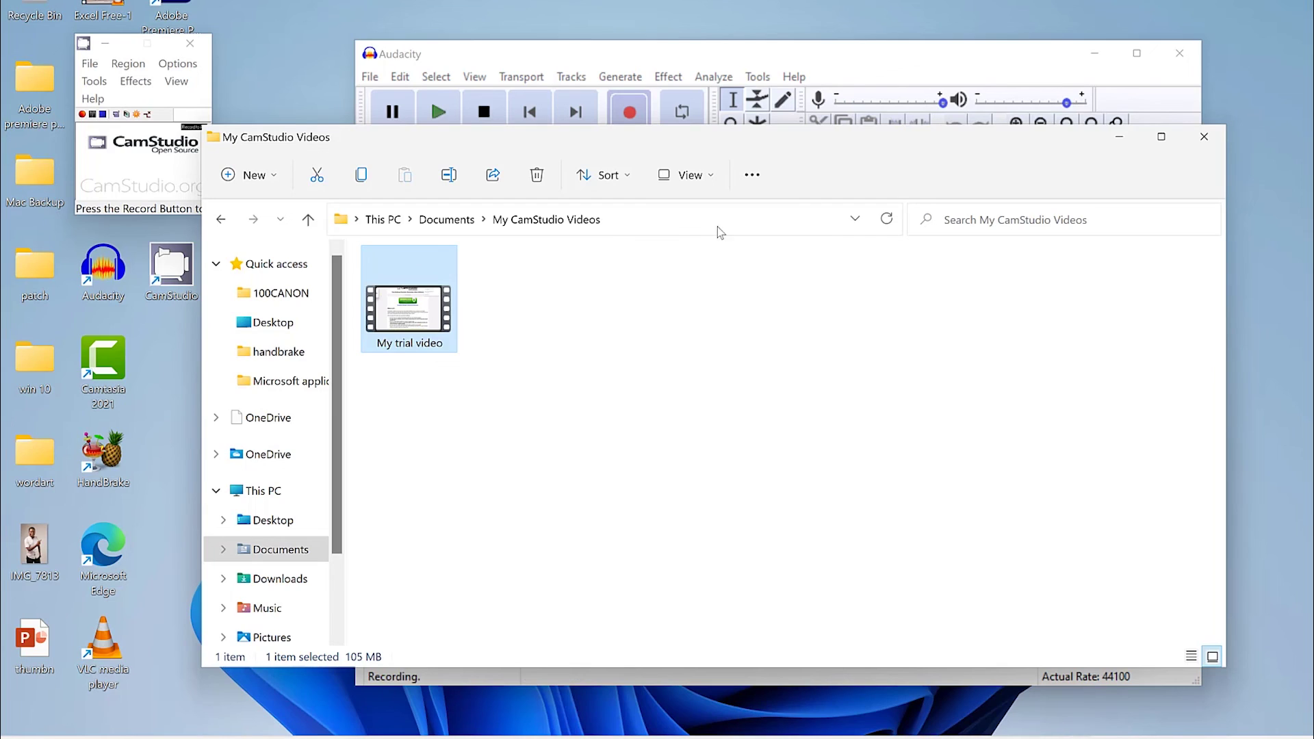
click(490, 350)
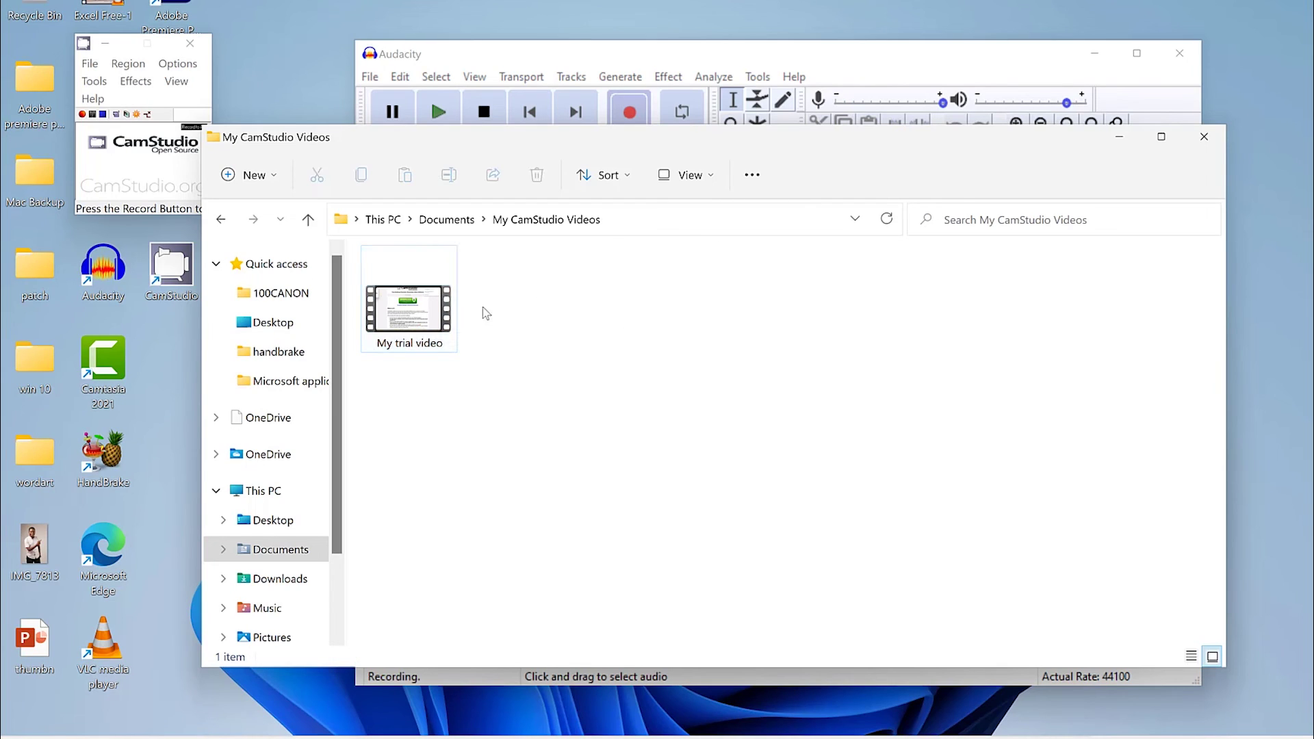